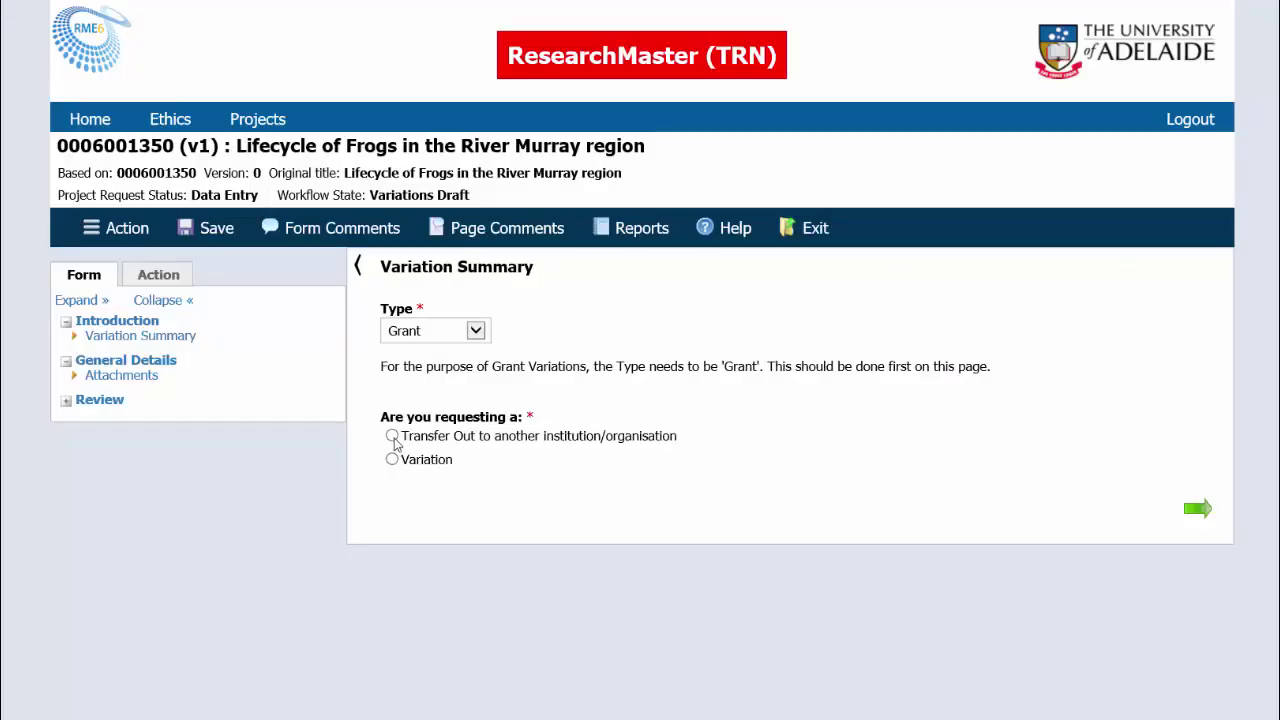
Request a Transfer Out, explaining "Transferring grant to University of Melbourne as I am relocating to a new role. This has been discussed with my Head of School.".
{"action": "left_click", "coordinate": [392, 437]}
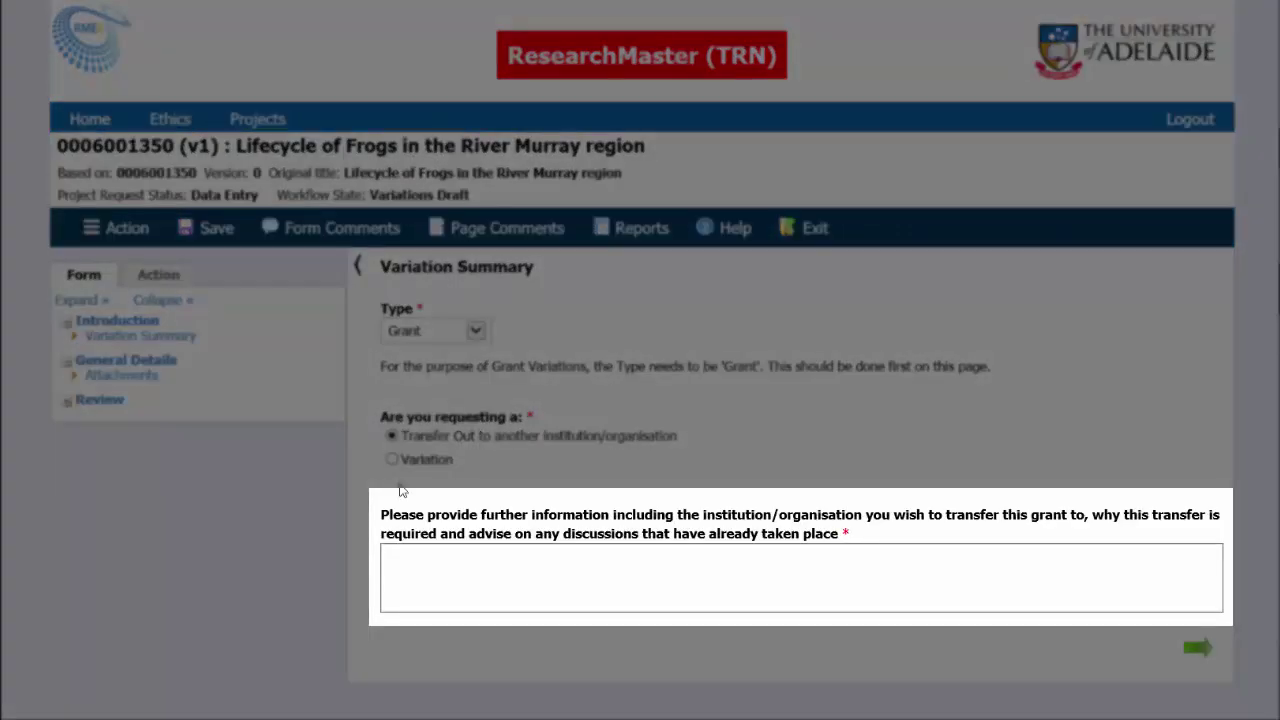
{"action": "left_click", "coordinate": [392, 564]}
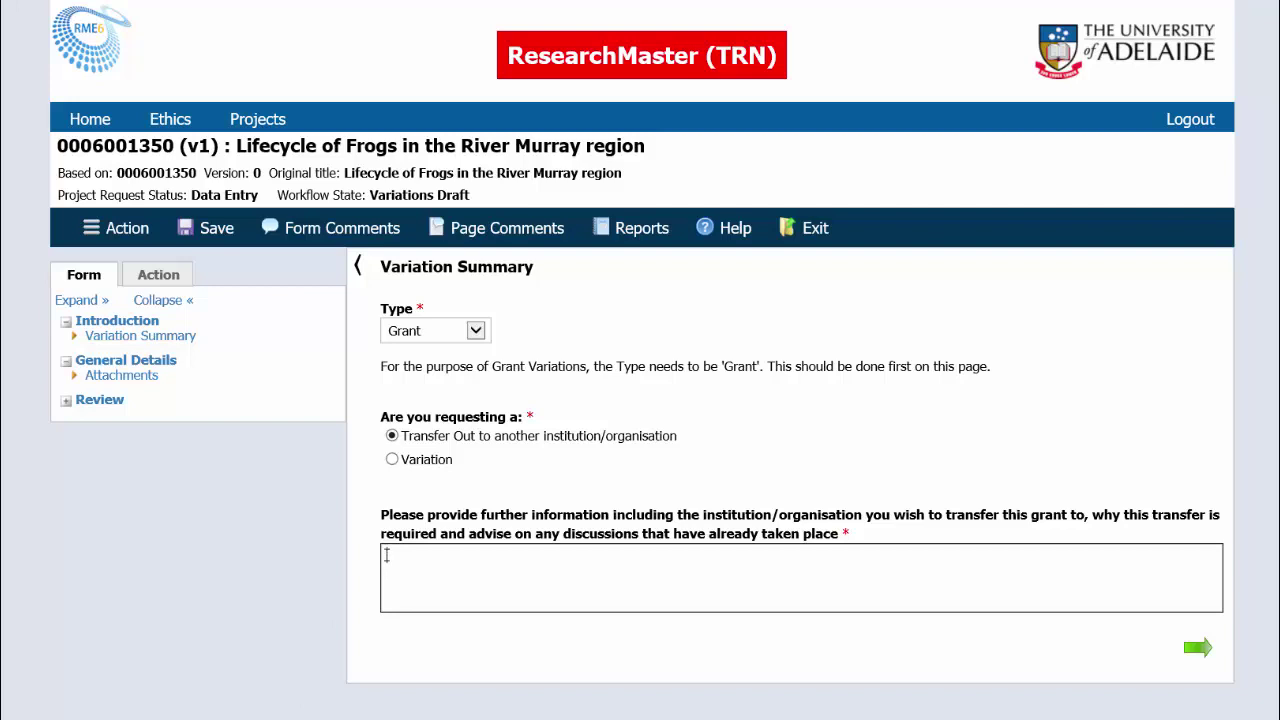
{"action": "type", "text": "Transferring grant to University of Melbourne as I am relocating to a new role. "}
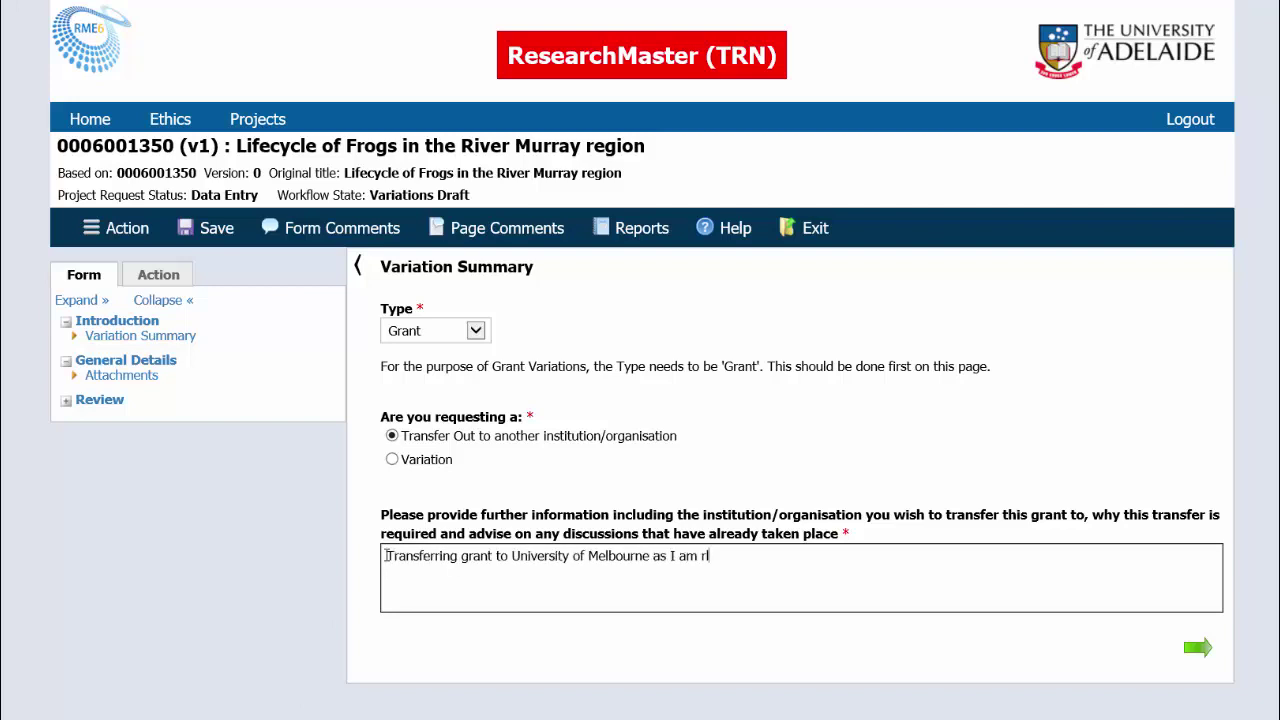
{"action": "type", "text": "This has been discussed with my Head of School."}
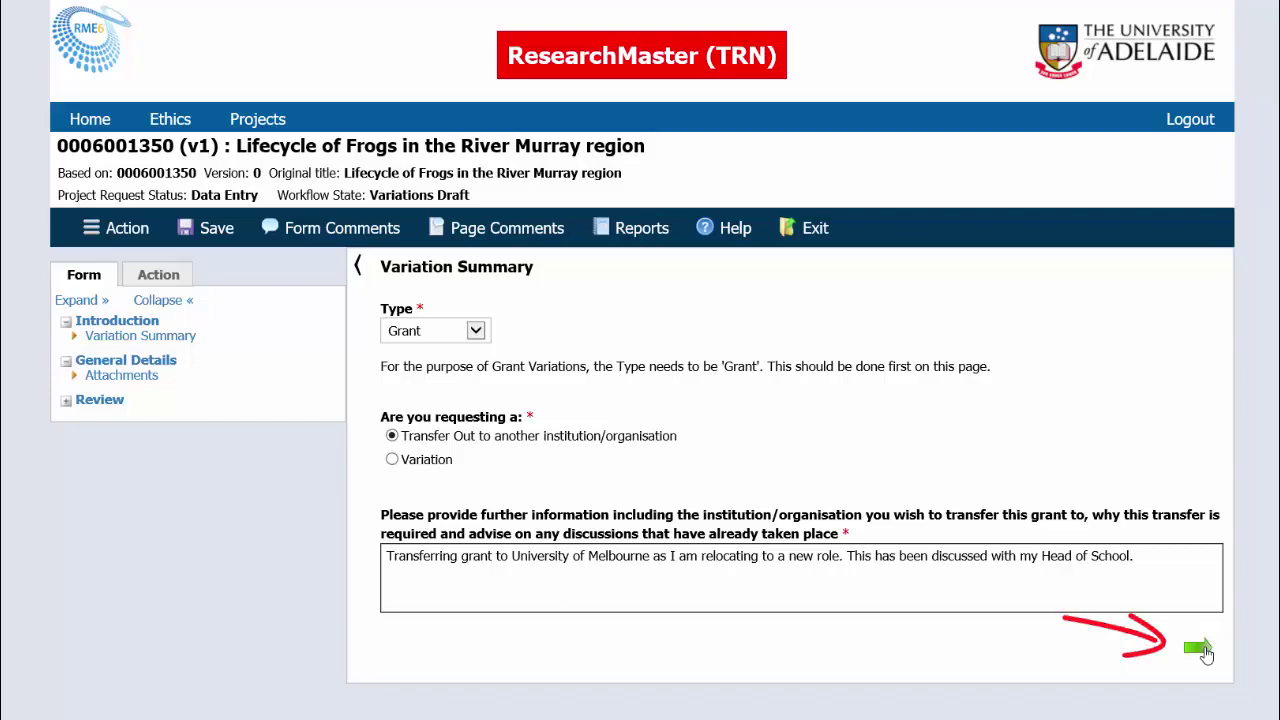
{"action": "left_click", "coordinate": [1199, 650]}
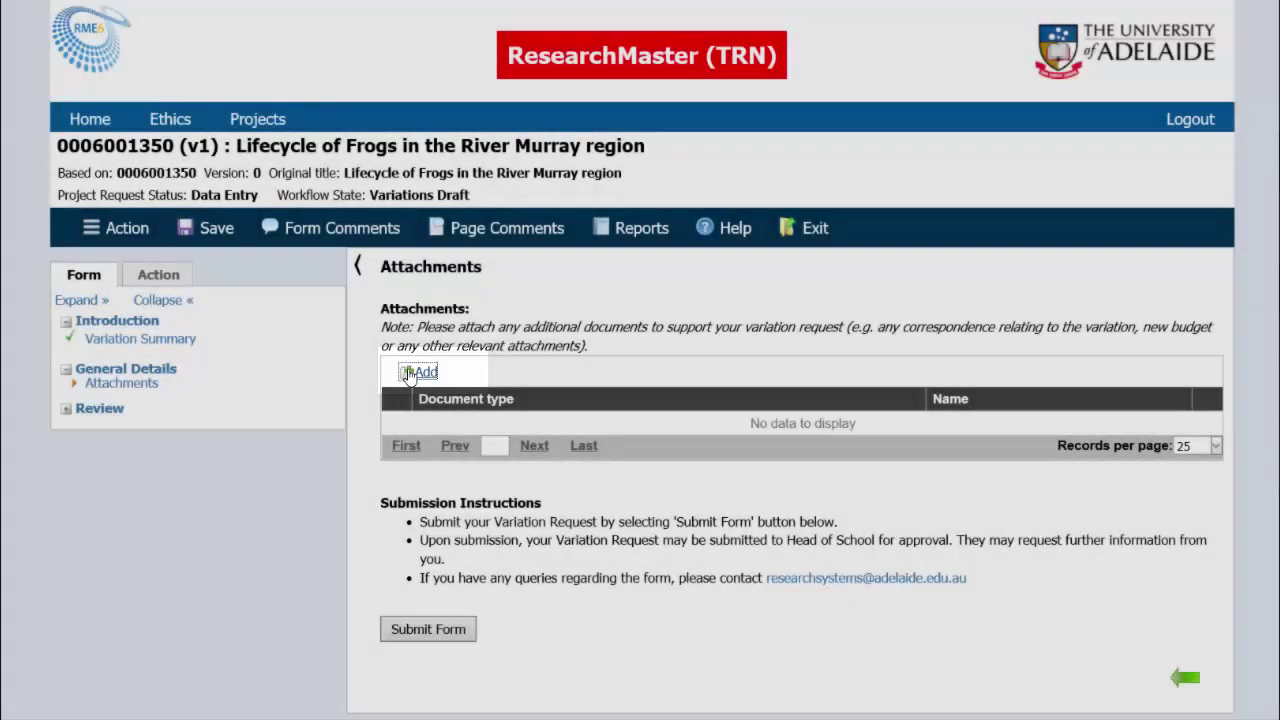
Add an attachment entry named "Deed of Novation" with the document type Soft copy.
{"action": "left_click", "coordinate": [412, 373]}
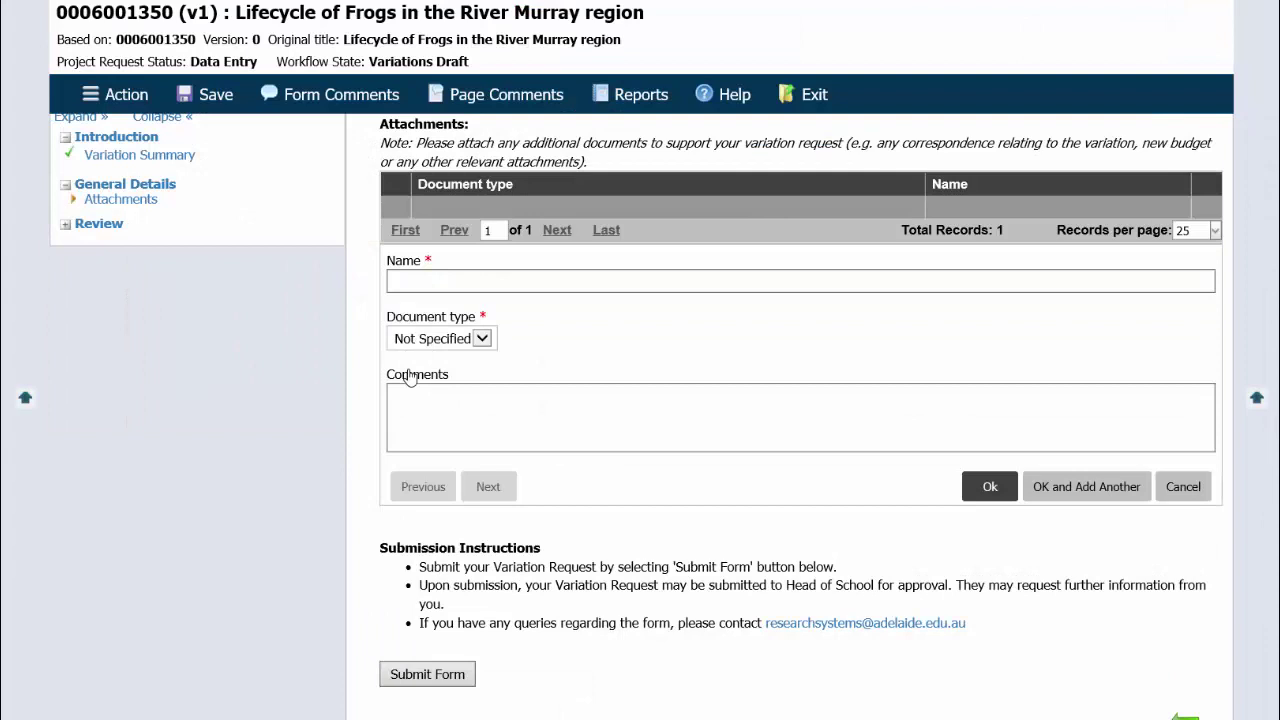
{"action": "left_click", "coordinate": [458, 285]}
{"action": "type", "text": "Dee"}
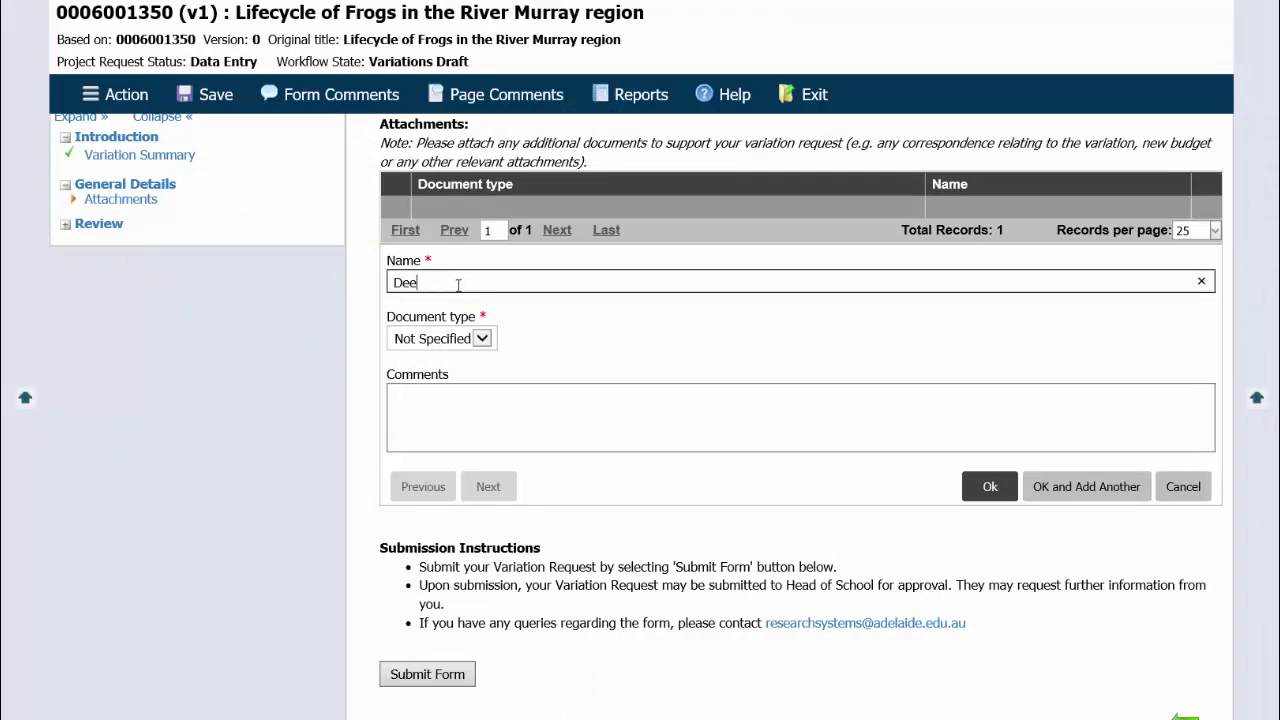
{"action": "type", "text": "d of Novation"}
{"action": "left_click", "coordinate": [484, 342]}
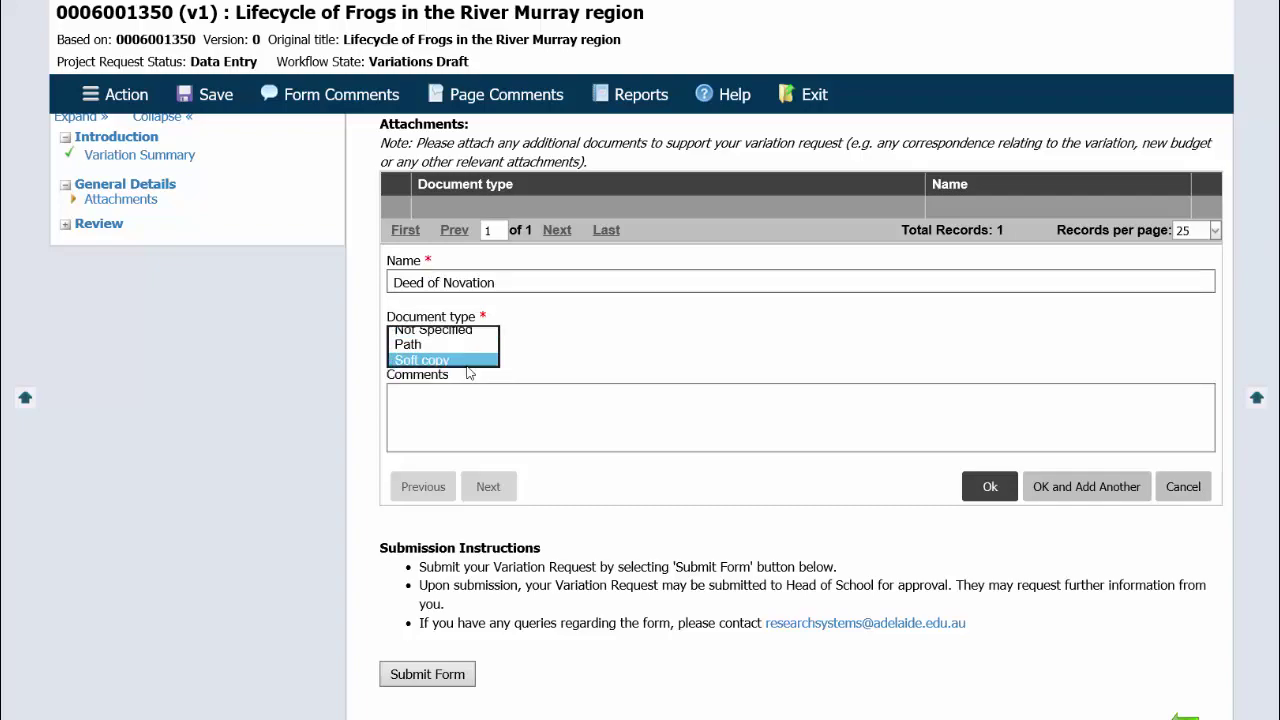
{"action": "left_click", "coordinate": [470, 370]}
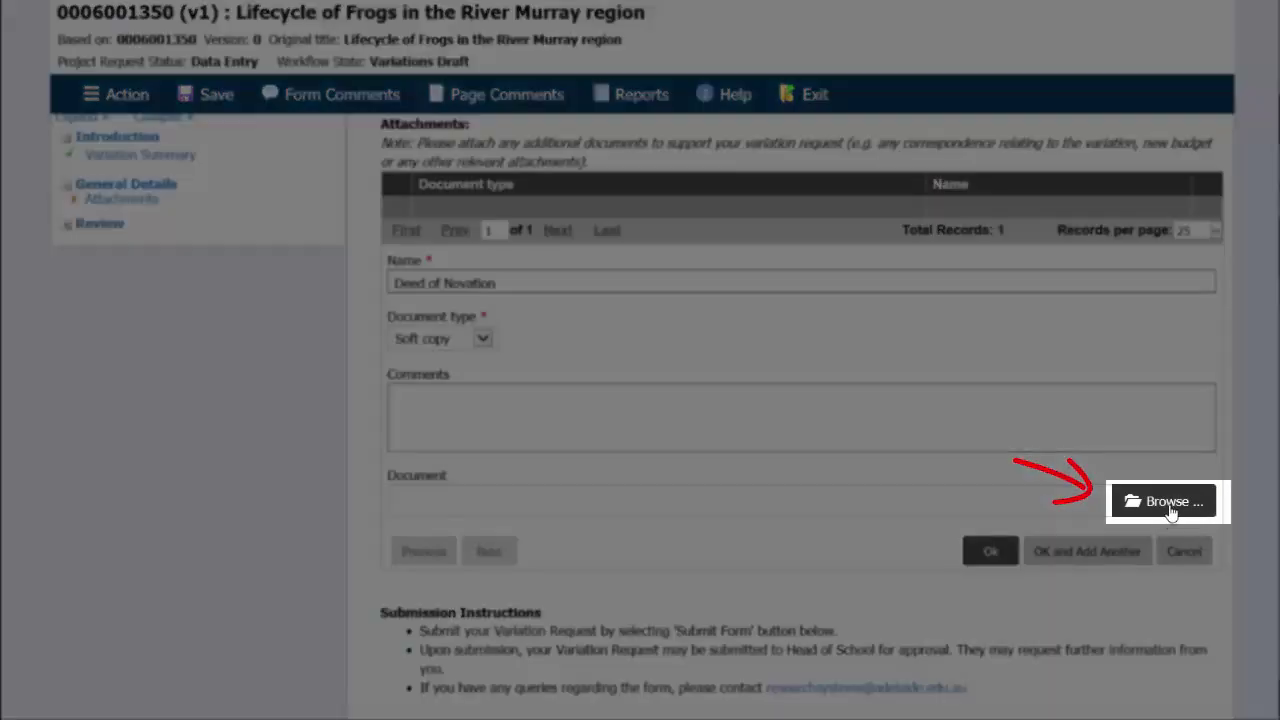
Attach the file Deed of Novation.docx to the attachment entry and save the entry.
{"action": "left_click", "coordinate": [1167, 512]}
{"action": "type", "text": "deed"}
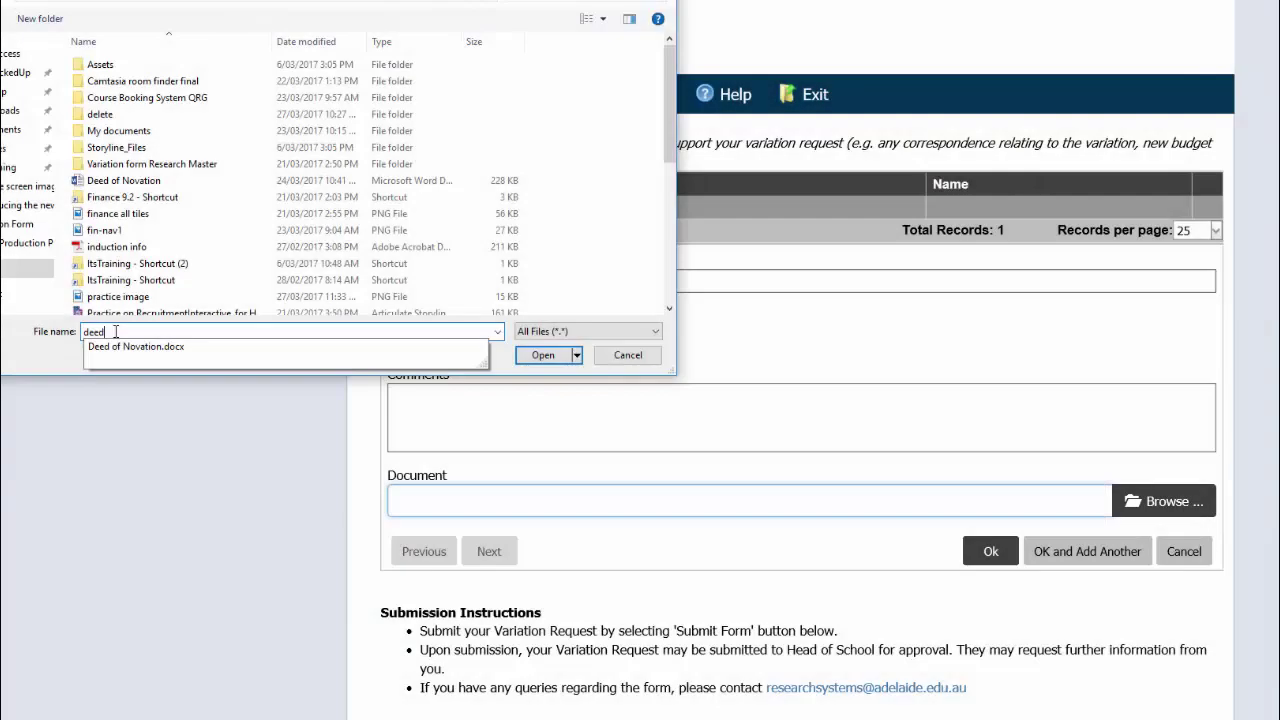
{"action": "left_click", "coordinate": [548, 357]}
{"action": "left_click", "coordinate": [548, 357]}
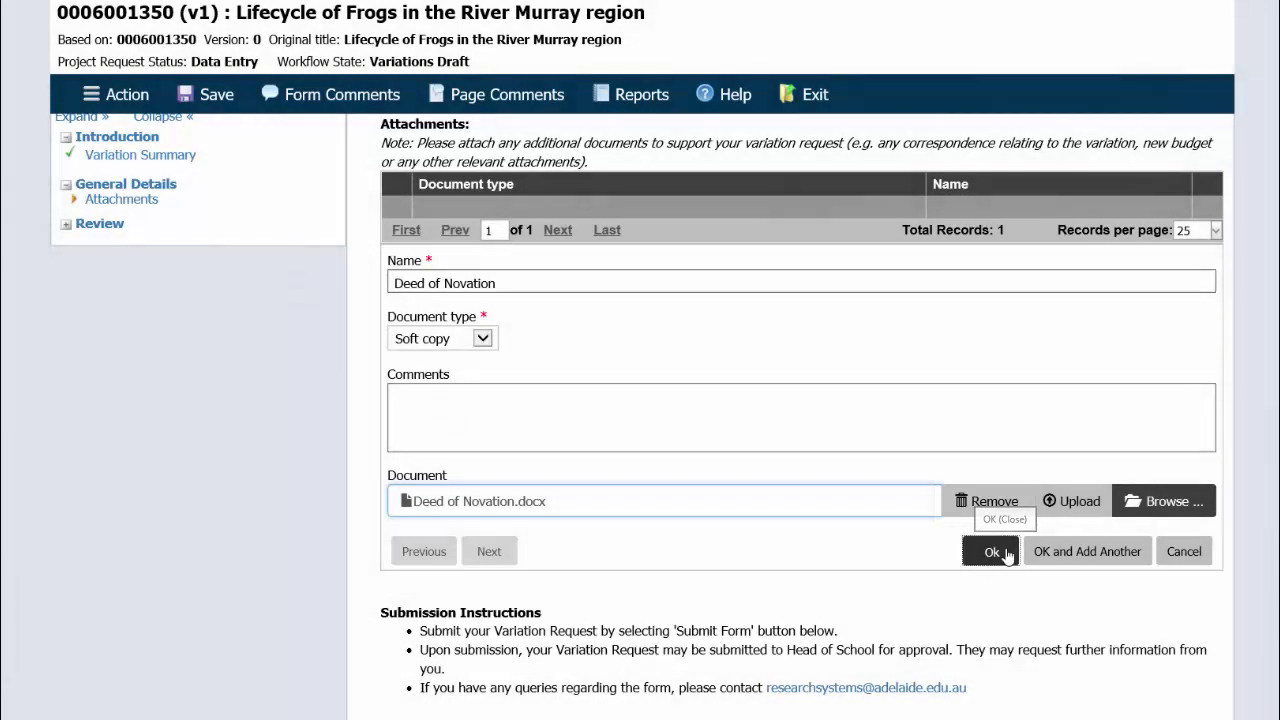
{"action": "left_click", "coordinate": [991, 551]}
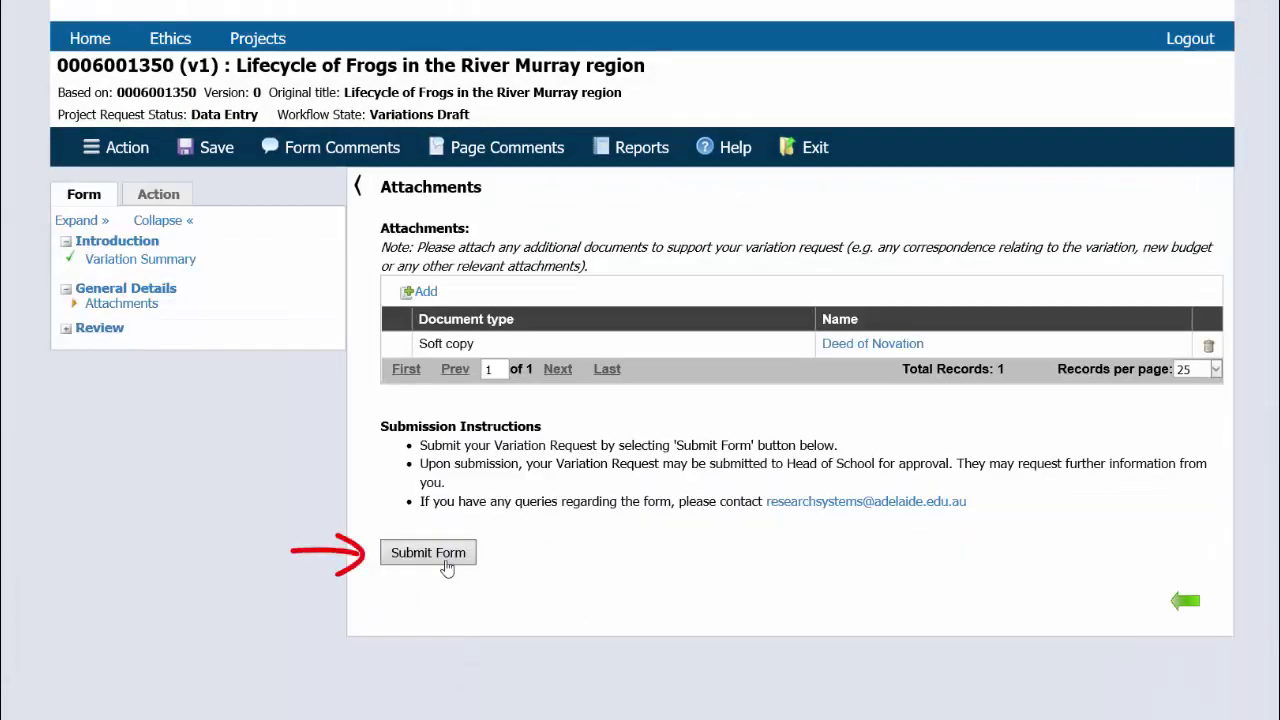
Submit the variation request form and confirm the submission.
{"action": "left_click", "coordinate": [435, 556]}
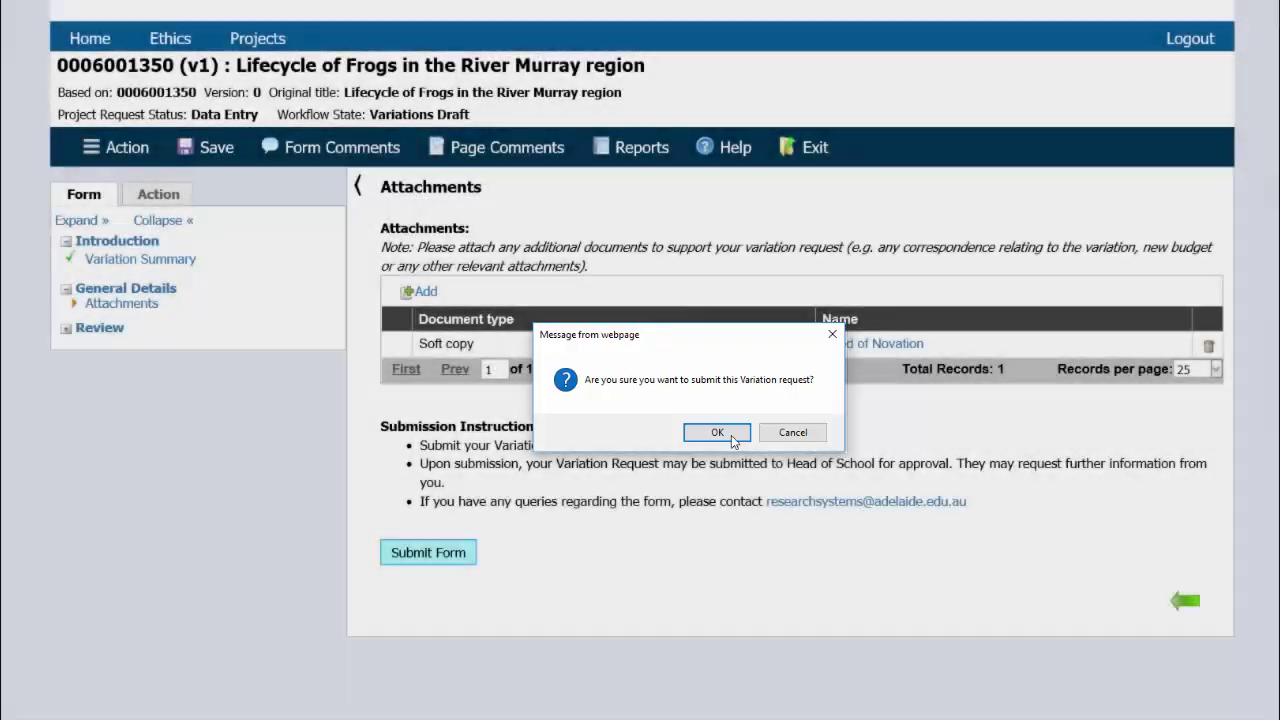
{"action": "left_click", "coordinate": [731, 437]}
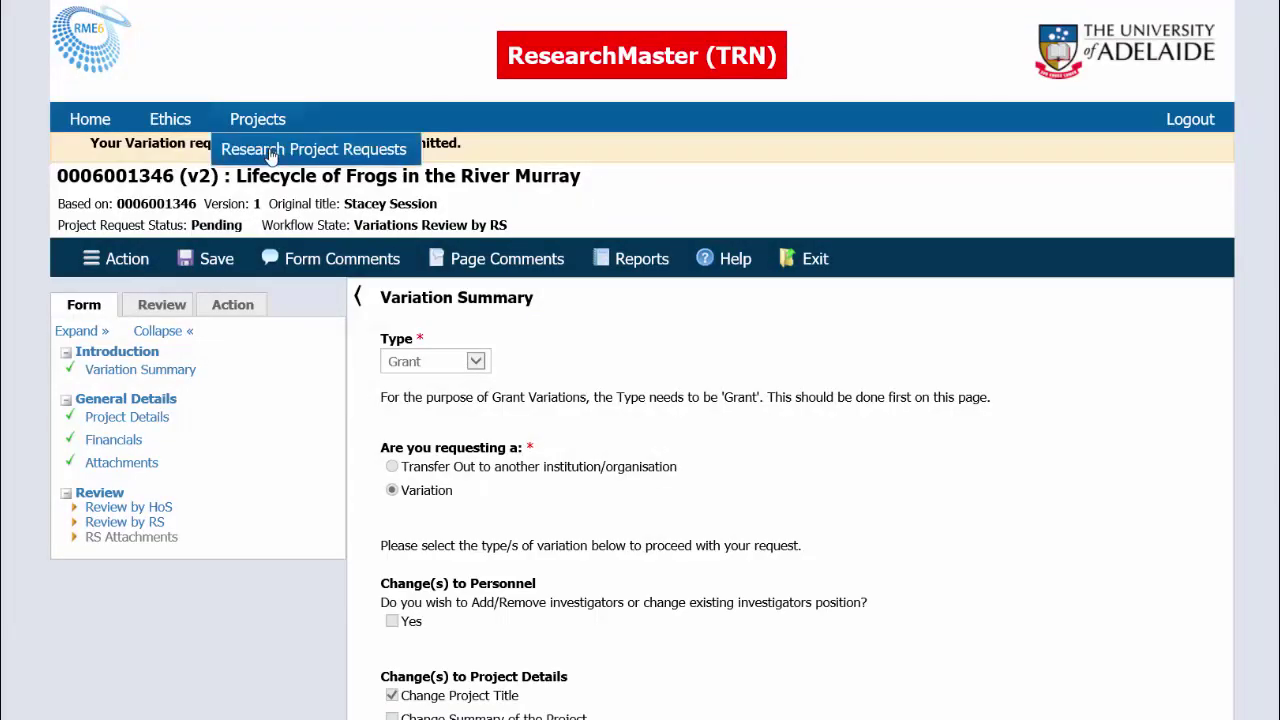
Open the Research Project Requests list and examine all its columns for the submitted requests.
{"action": "left_click", "coordinate": [270, 149]}
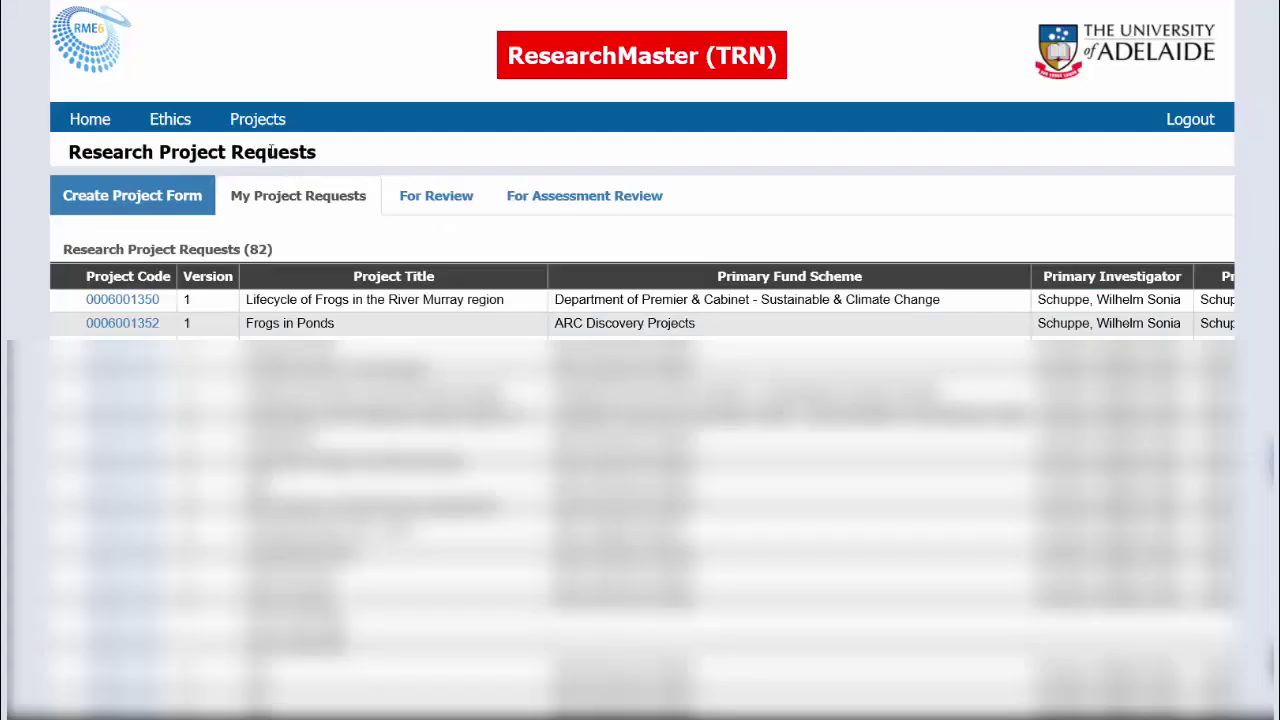
{"action": "scroll", "coordinate": [443, 305], "scroll_direction": "right", "scroll_amount": 5}
{"action": "scroll", "coordinate": [798, 335], "scroll_direction": "right", "scroll_amount": 5}
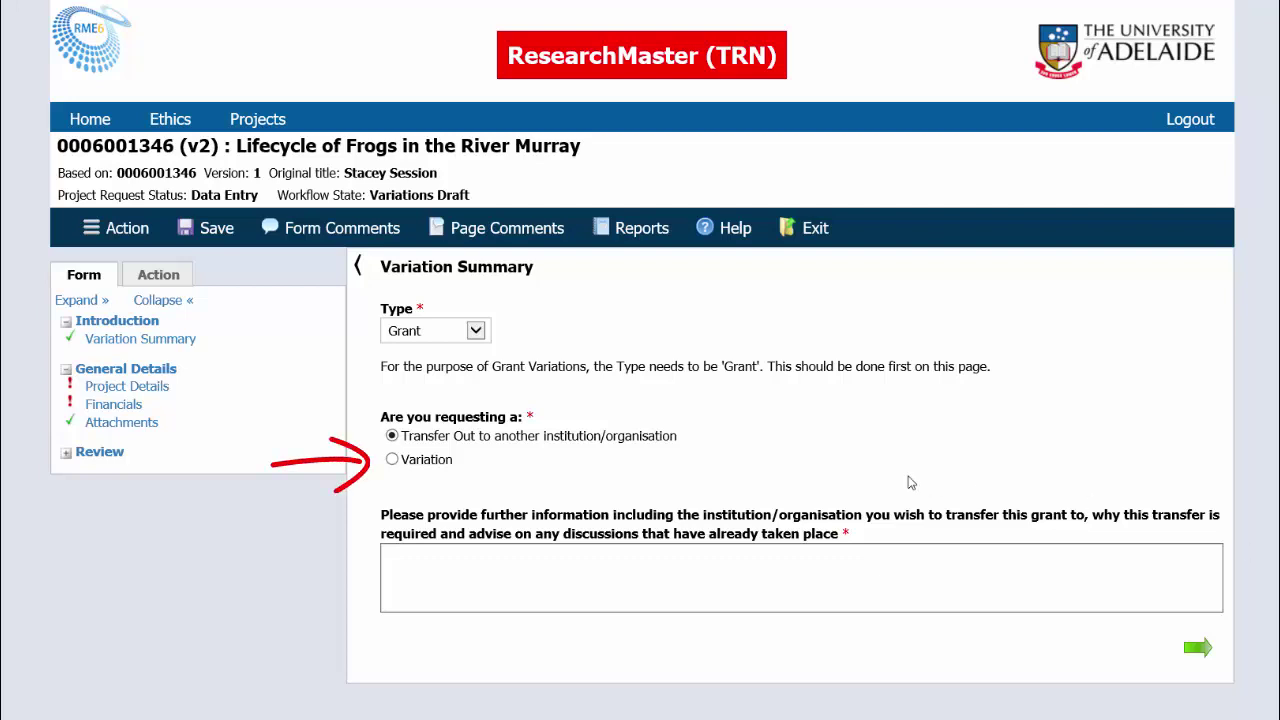
Switch the request to Variation and select Change Project Title, Change Start Date, Change End Date and Carry Forward.
{"action": "left_click", "coordinate": [391, 459]}
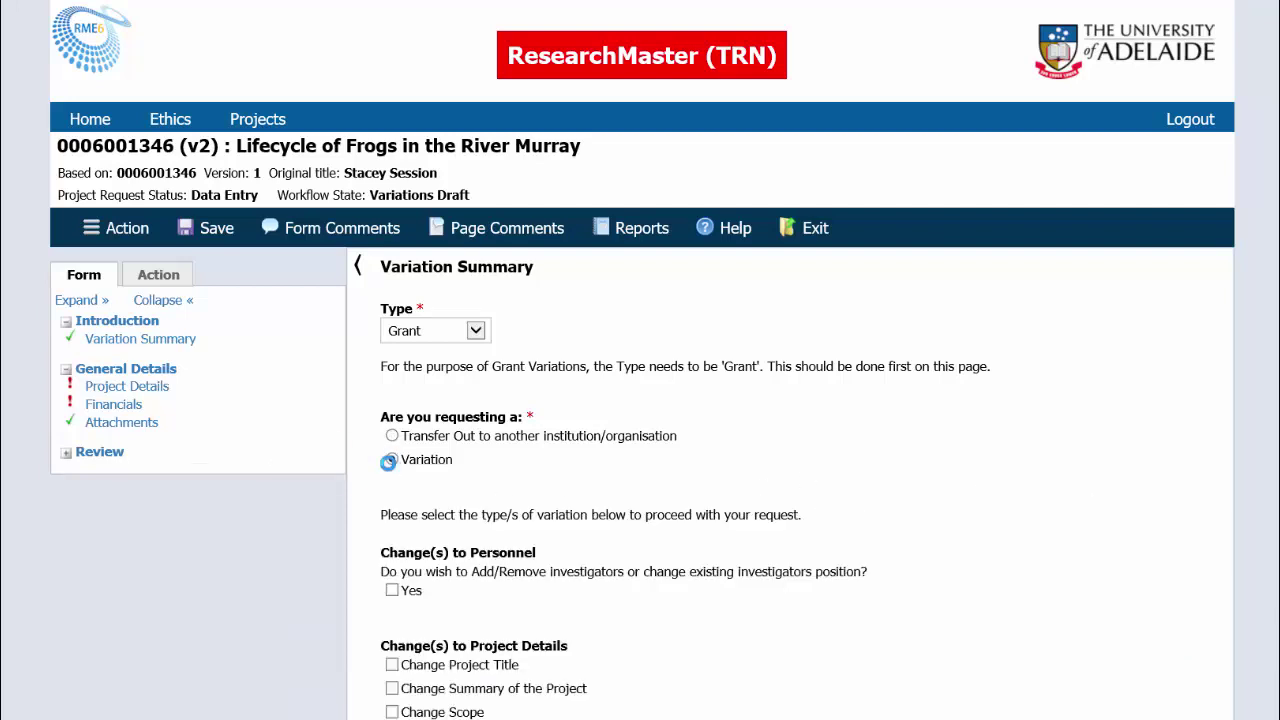
{"action": "scroll", "coordinate": [397, 473], "scroll_direction": "down", "scroll_amount": 3}
{"action": "scroll", "coordinate": [397, 473], "scroll_direction": "down", "scroll_amount": 1}
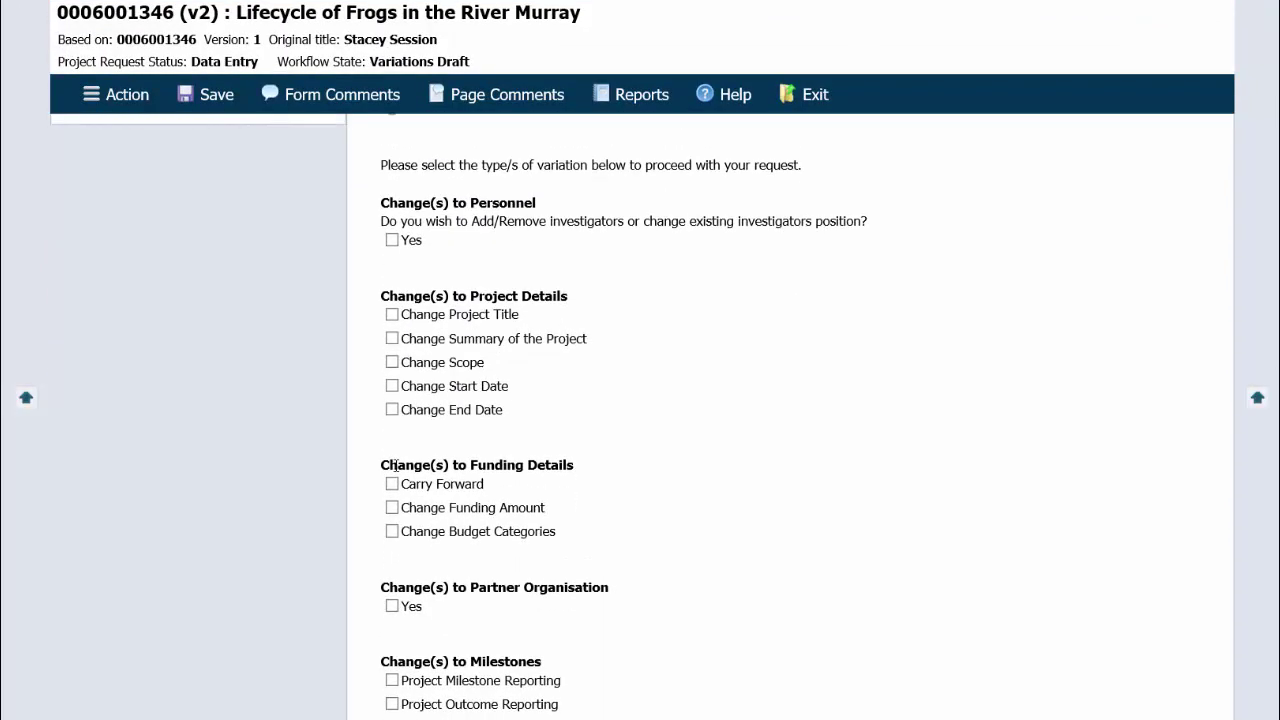
{"action": "scroll", "coordinate": [412, 460], "scroll_direction": "up", "scroll_amount": 1}
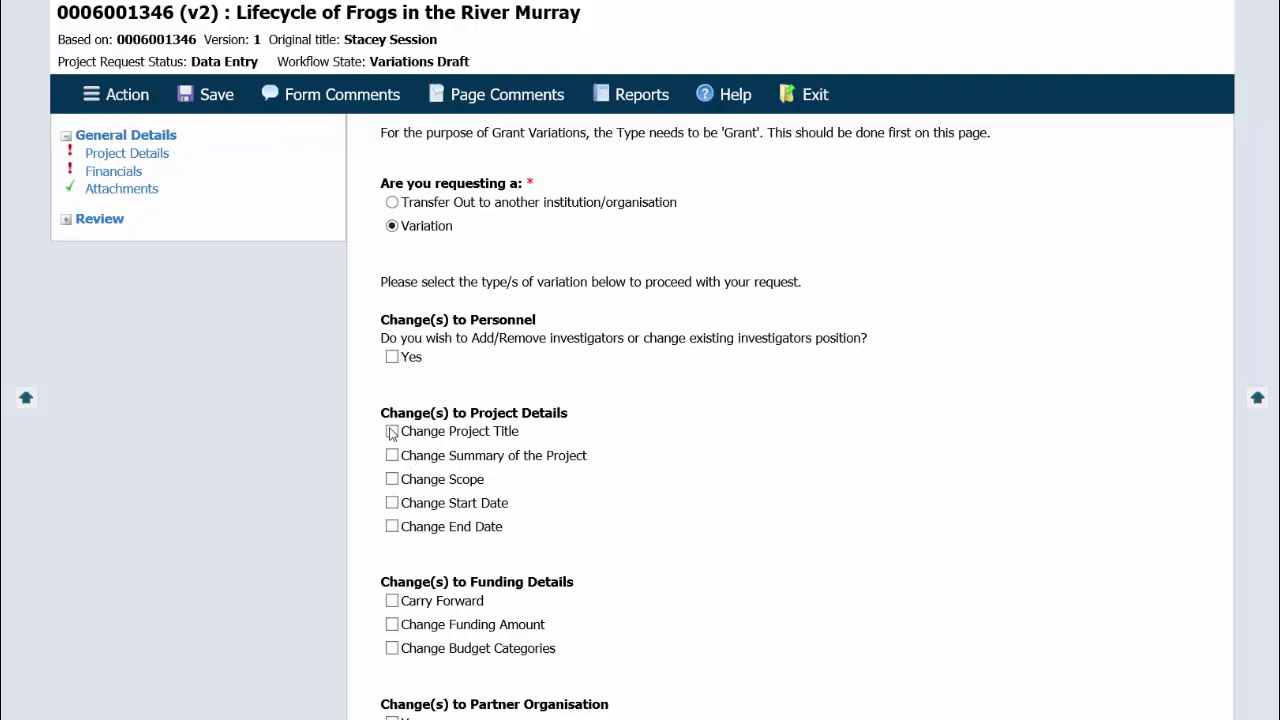
{"action": "left_click", "coordinate": [391, 431]}
{"action": "left_click", "coordinate": [392, 504]}
{"action": "left_click", "coordinate": [393, 527]}
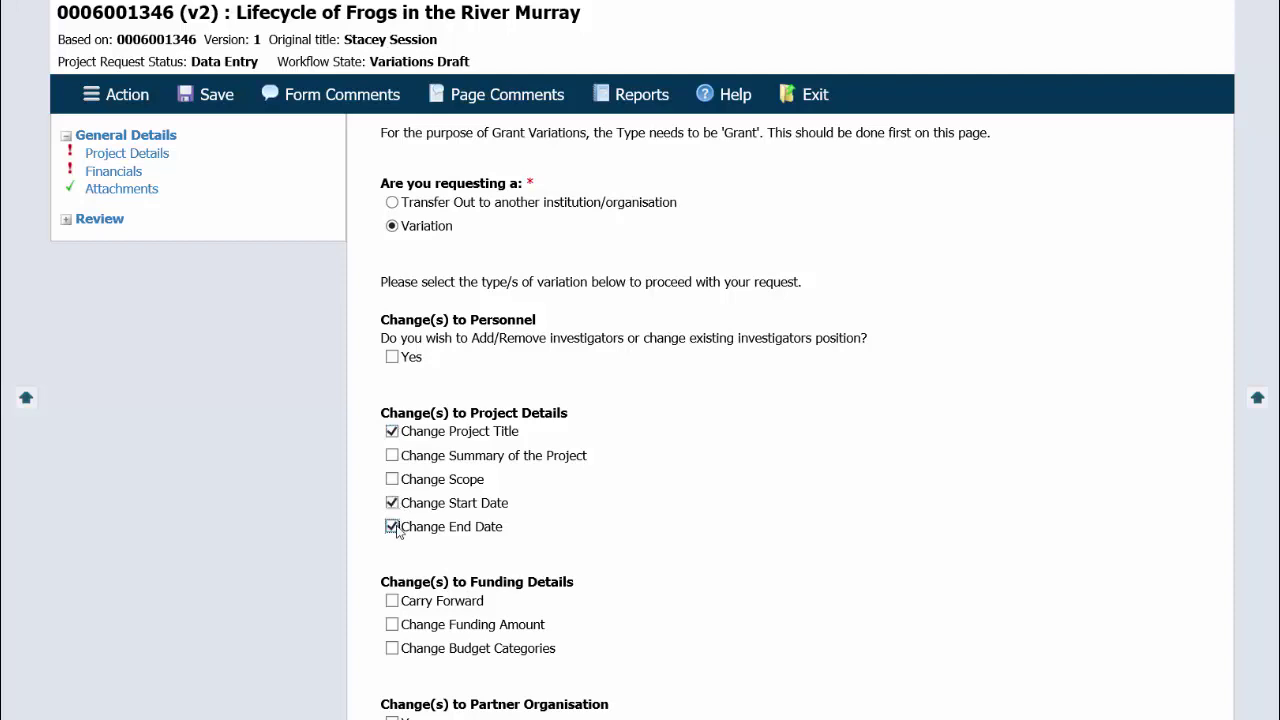
{"action": "left_click", "coordinate": [391, 600]}
Enter the variation comment "Project being extended by a year with more available funds." and continue to the next form page.
{"action": "scroll", "coordinate": [507, 577], "scroll_direction": "down", "scroll_amount": 3}
{"action": "type", "text": "Project being "}
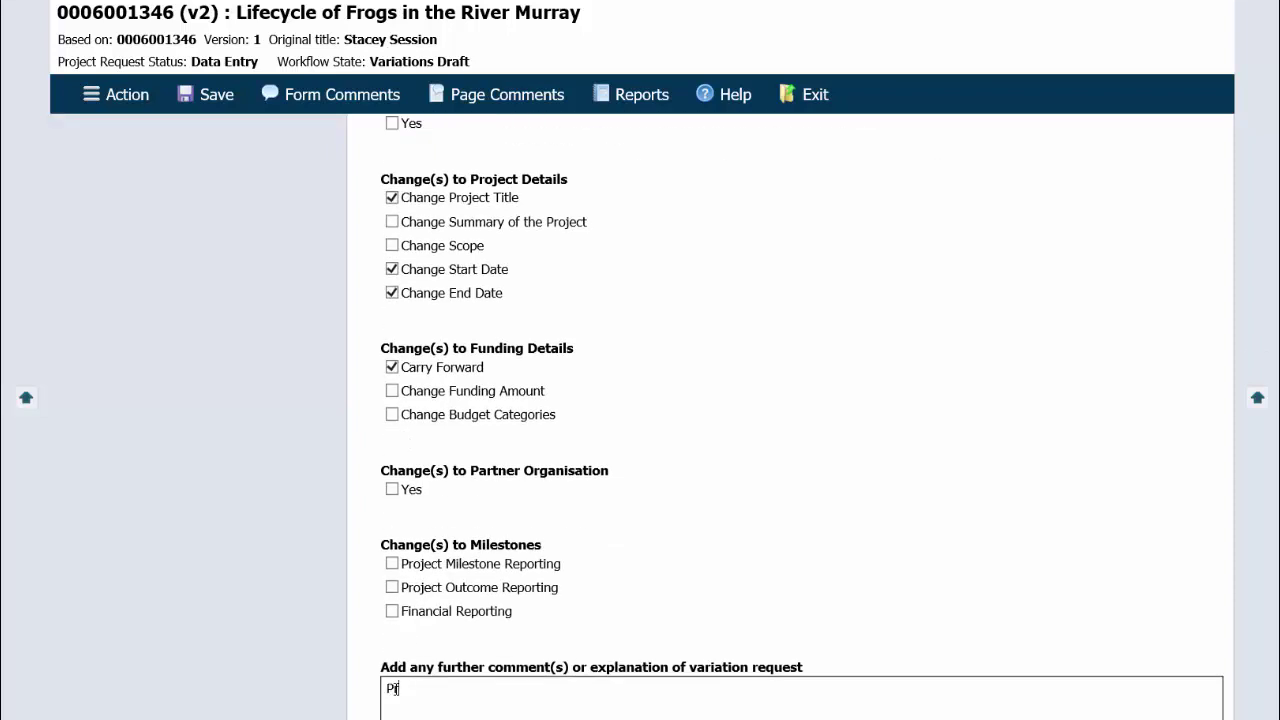
{"action": "type", "text": "extended by a year w"}
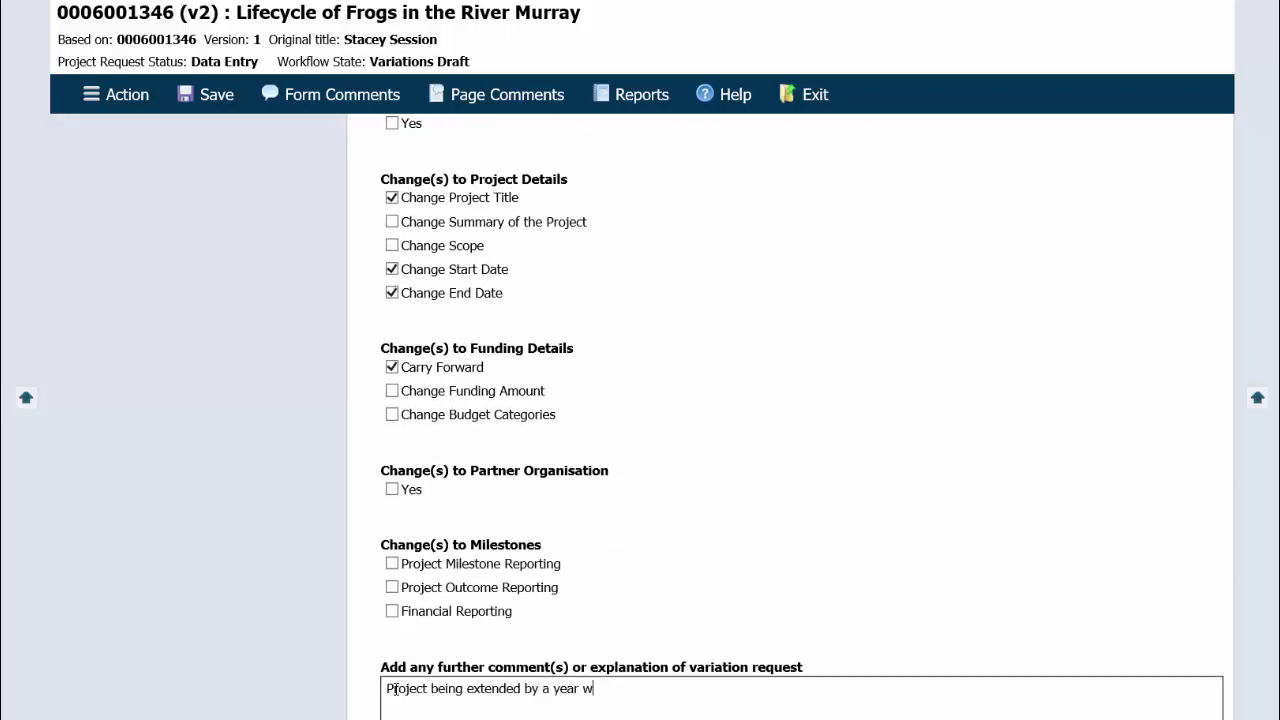
{"action": "type", "text": "ith more available funds."}
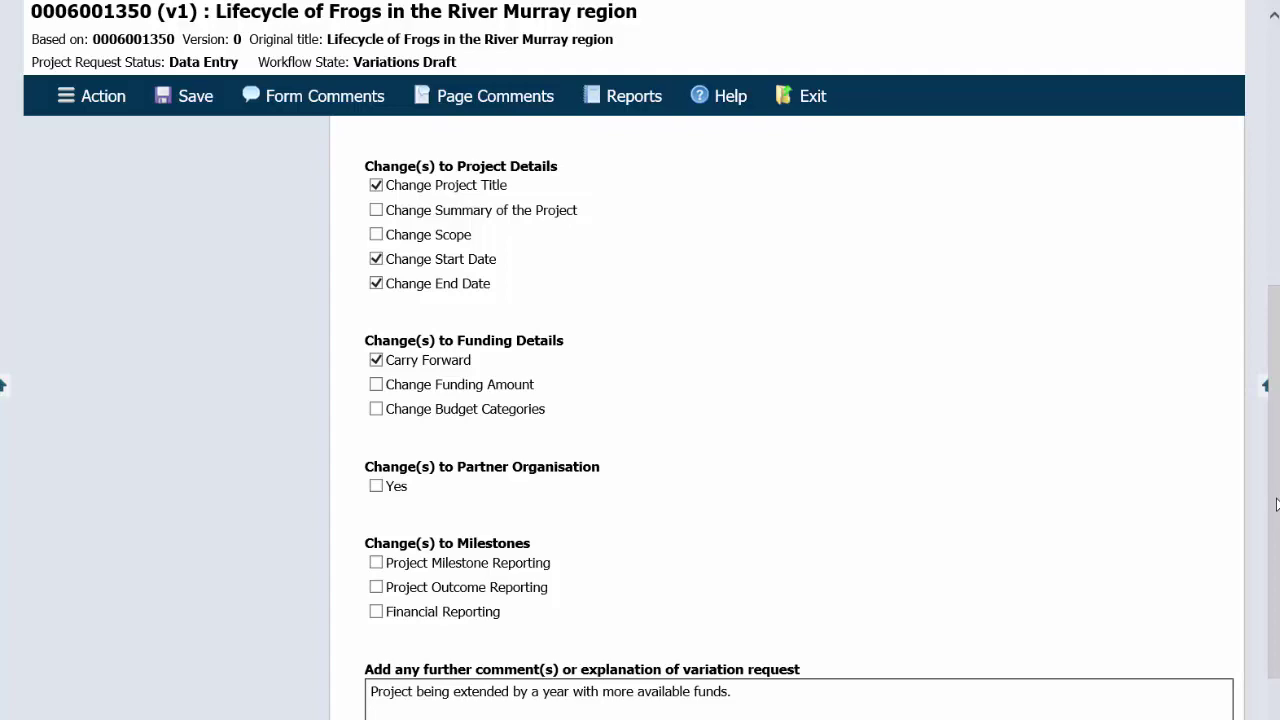
{"action": "left_click_drag", "start_coordinate": [1276, 502], "coordinate": [1270, 556]}
{"action": "left_click", "coordinate": [1207, 703]}
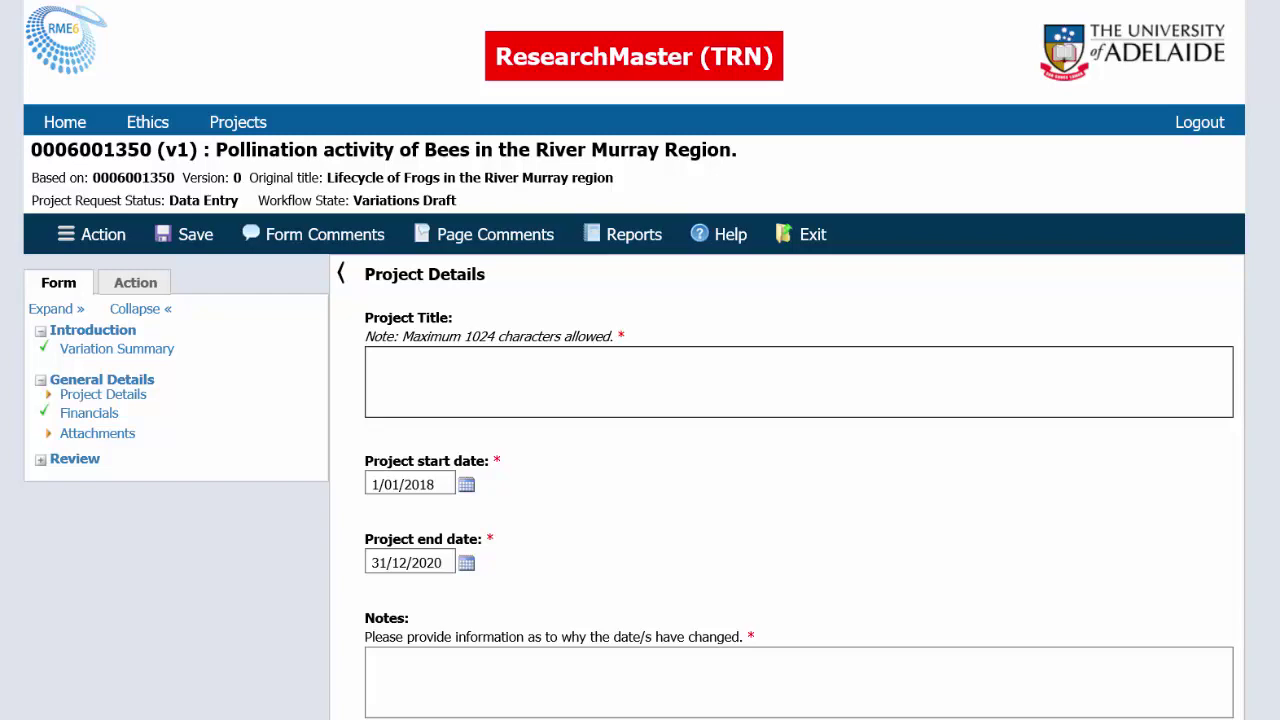
Enter the project title "Pollination activity of Bees in the River Murray Region.".
{"action": "type", "text": "Pollination "}
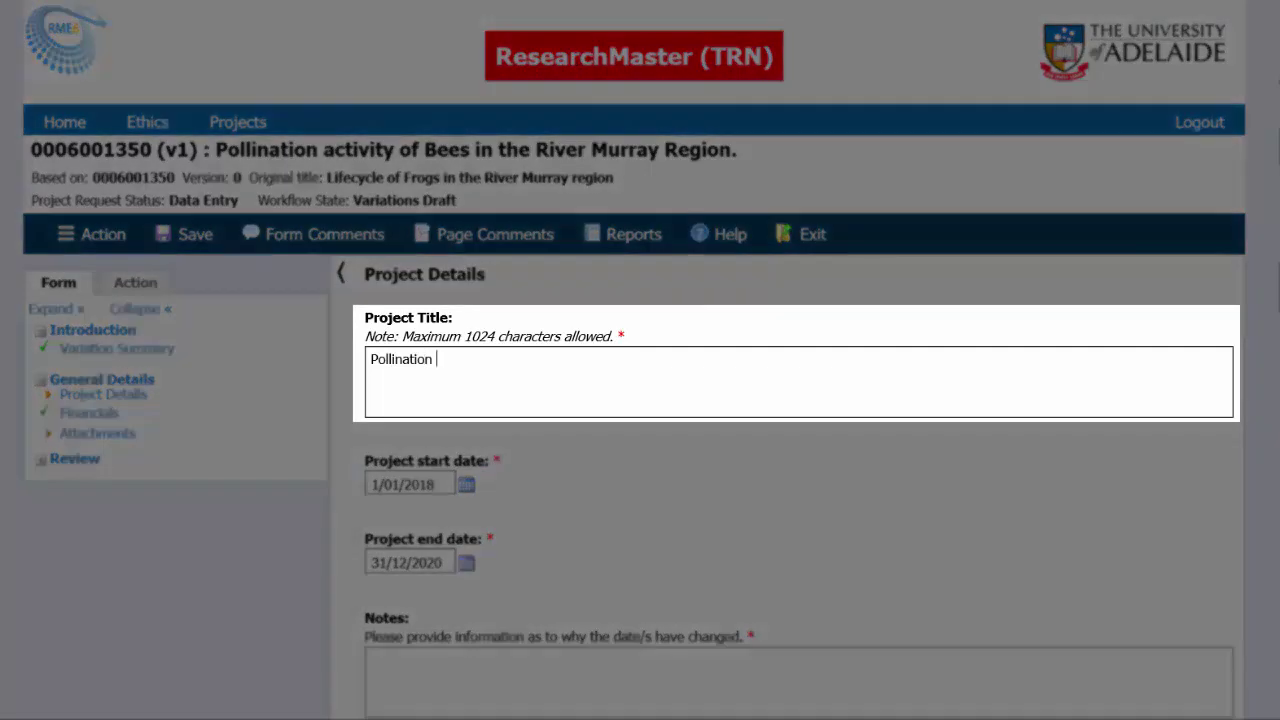
{"action": "type", "text": "activity of Bees in the Ri"}
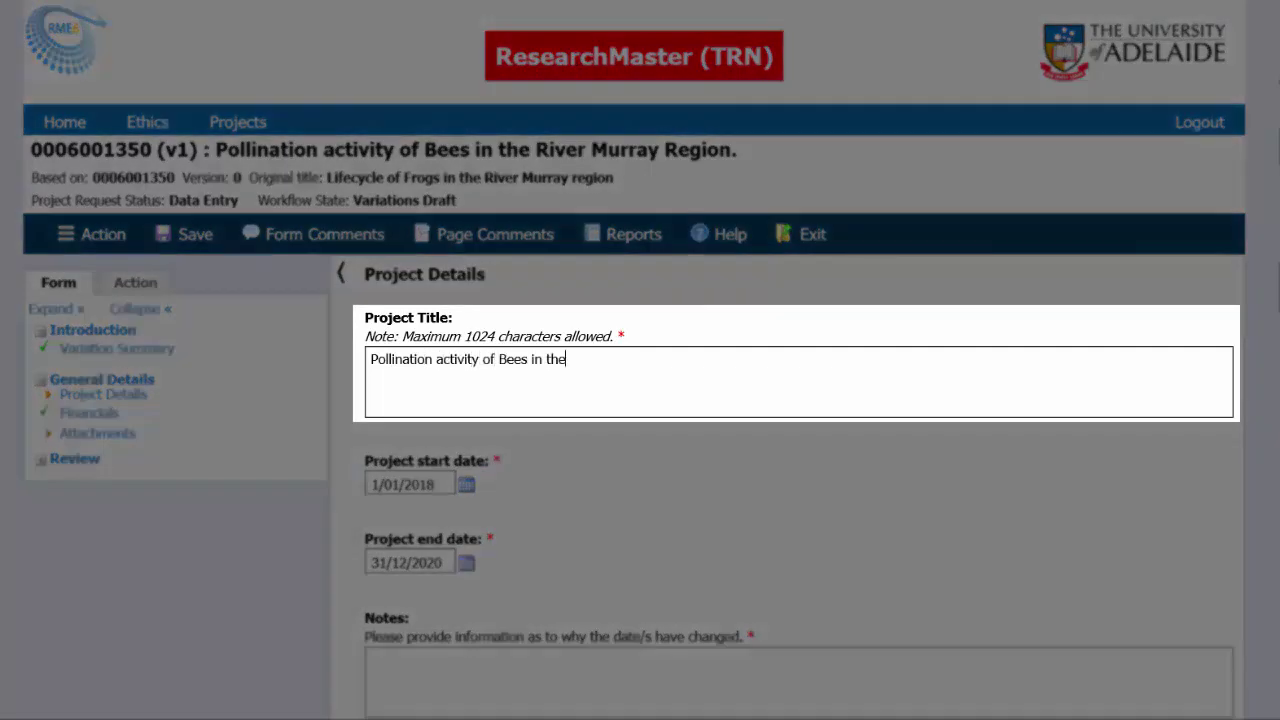
{"action": "type", "text": "ver Murray Region."}
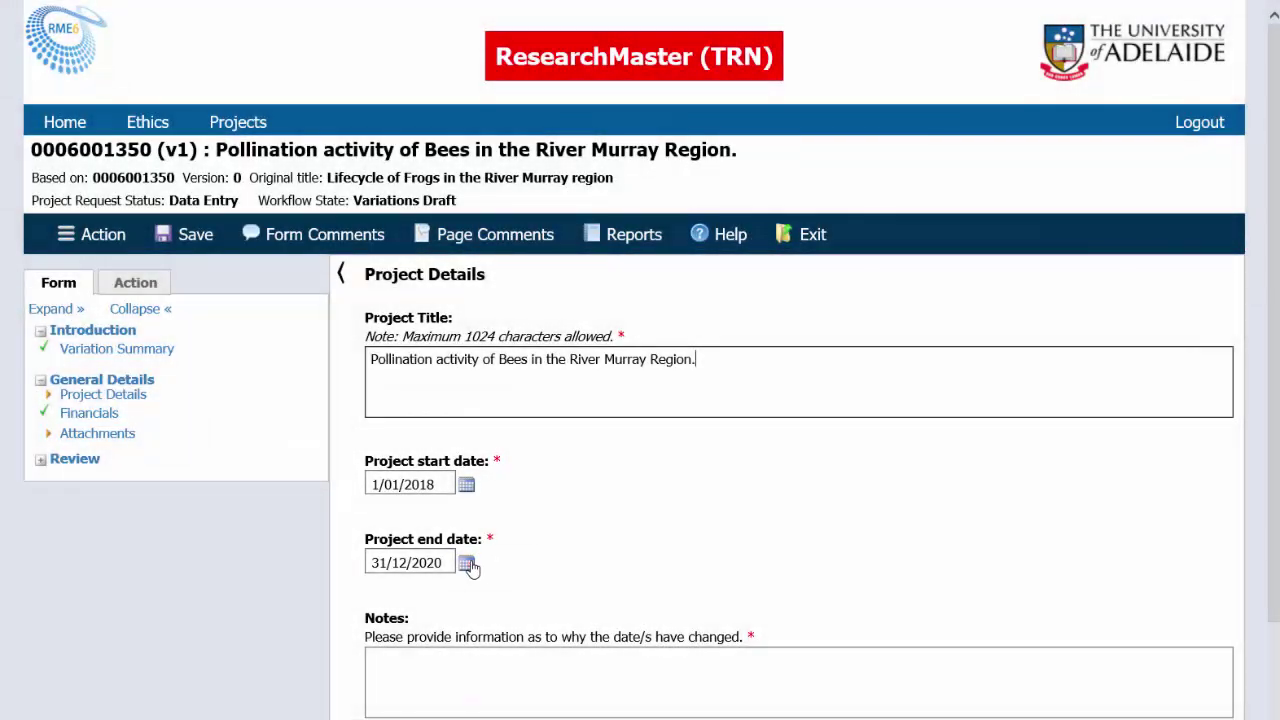
Set the project end date to 31/12/2021.
{"action": "left_click", "coordinate": [467, 565]}
{"action": "left_click_drag", "start_coordinate": [445, 562], "coordinate": [437, 562]}
{"action": "type", "text": "1"}
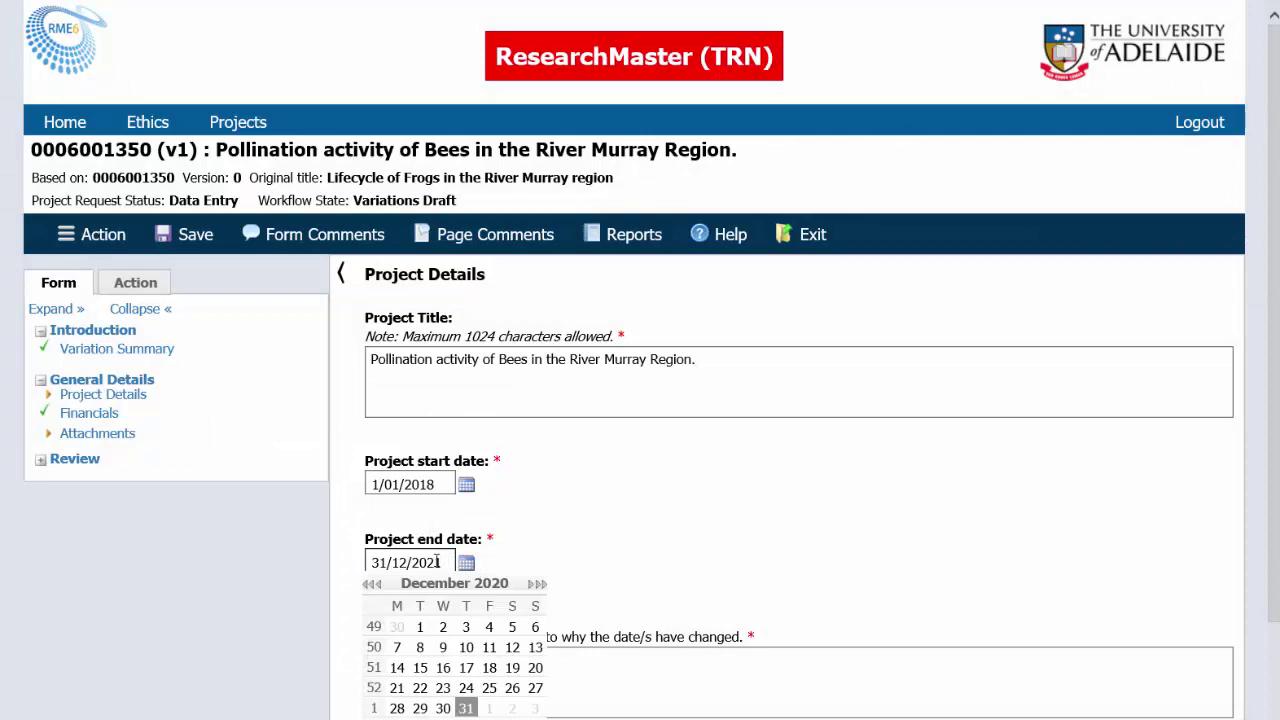
{"action": "key", "text": "Tab"}
Explain the date change in the notes as "Leftover funds available for another year." and continue to the next form page.
{"action": "scroll", "coordinate": [457, 580], "scroll_direction": "down", "scroll_amount": 2}
{"action": "left_click", "coordinate": [385, 531]}
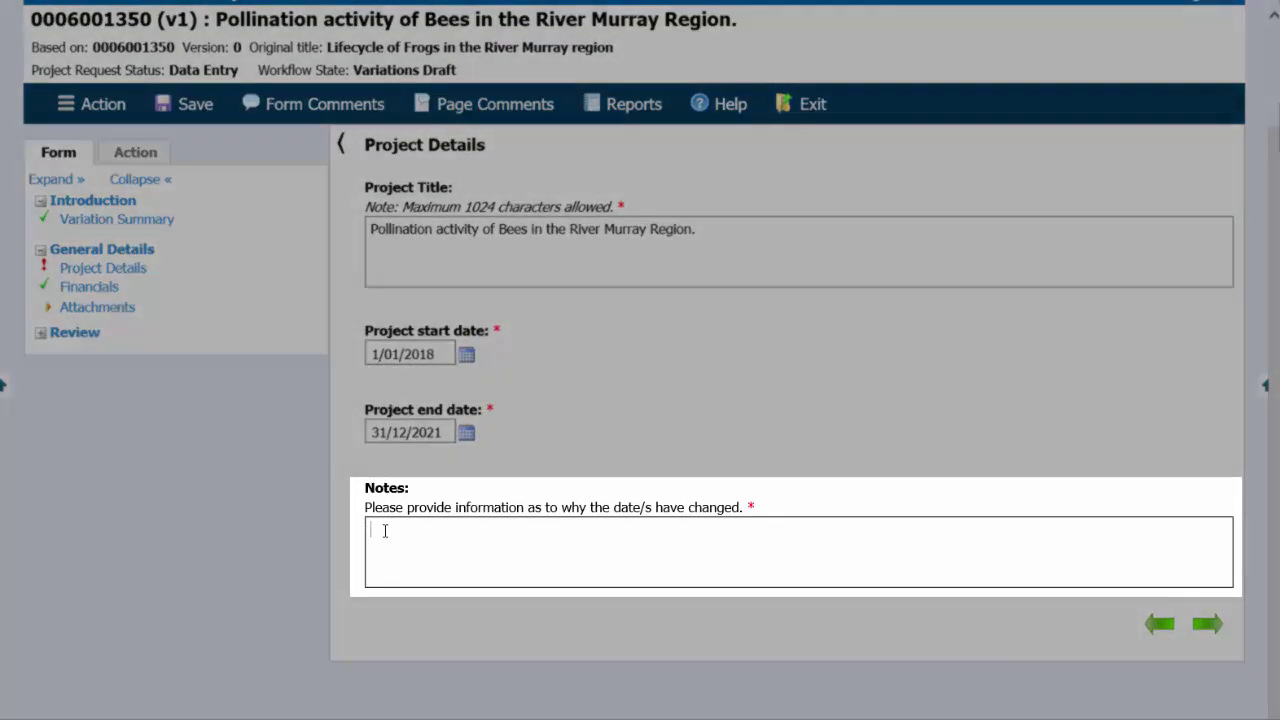
{"action": "type", "text": "Leftover funds"}
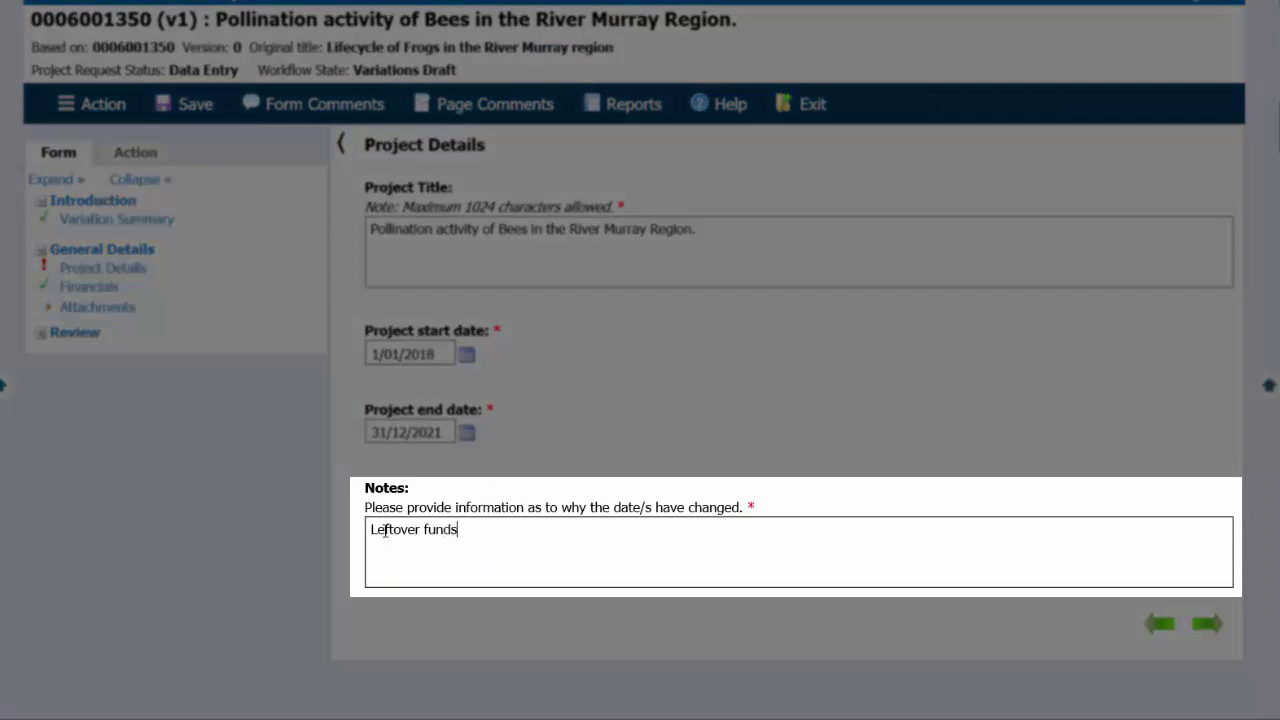
{"action": "type", "text": " available for another year."}
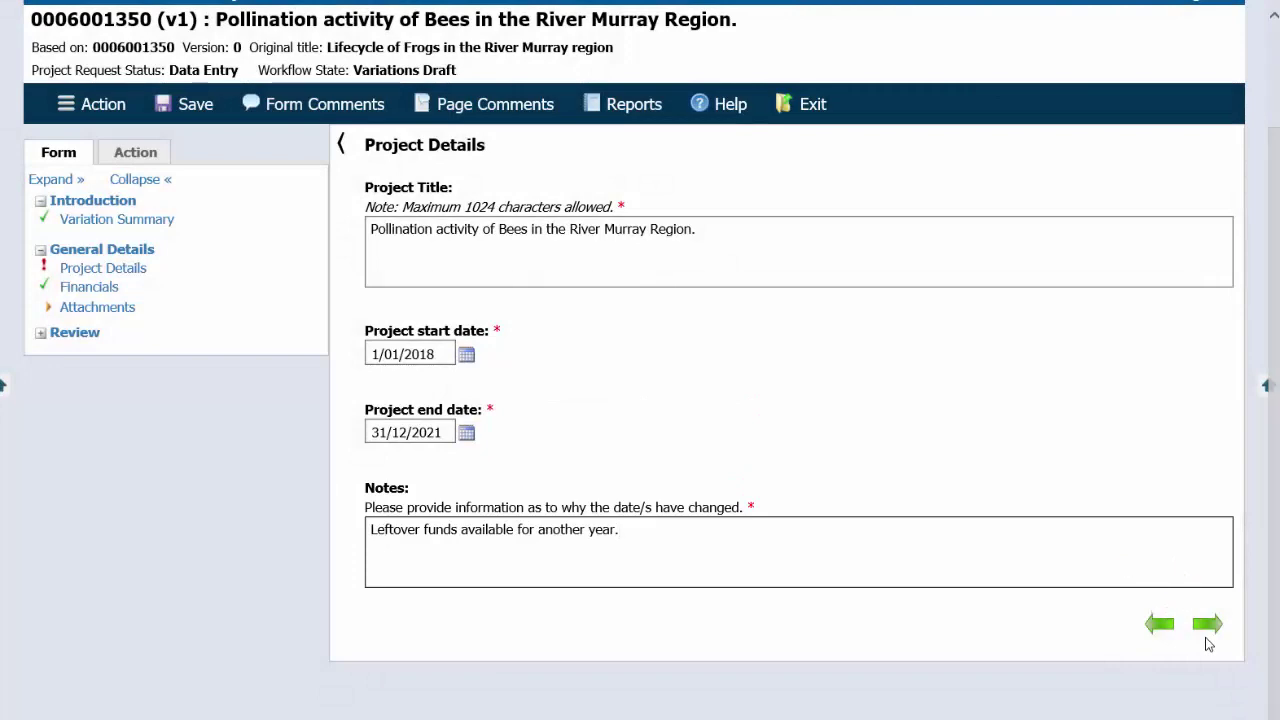
{"action": "left_click", "coordinate": [1207, 624]}
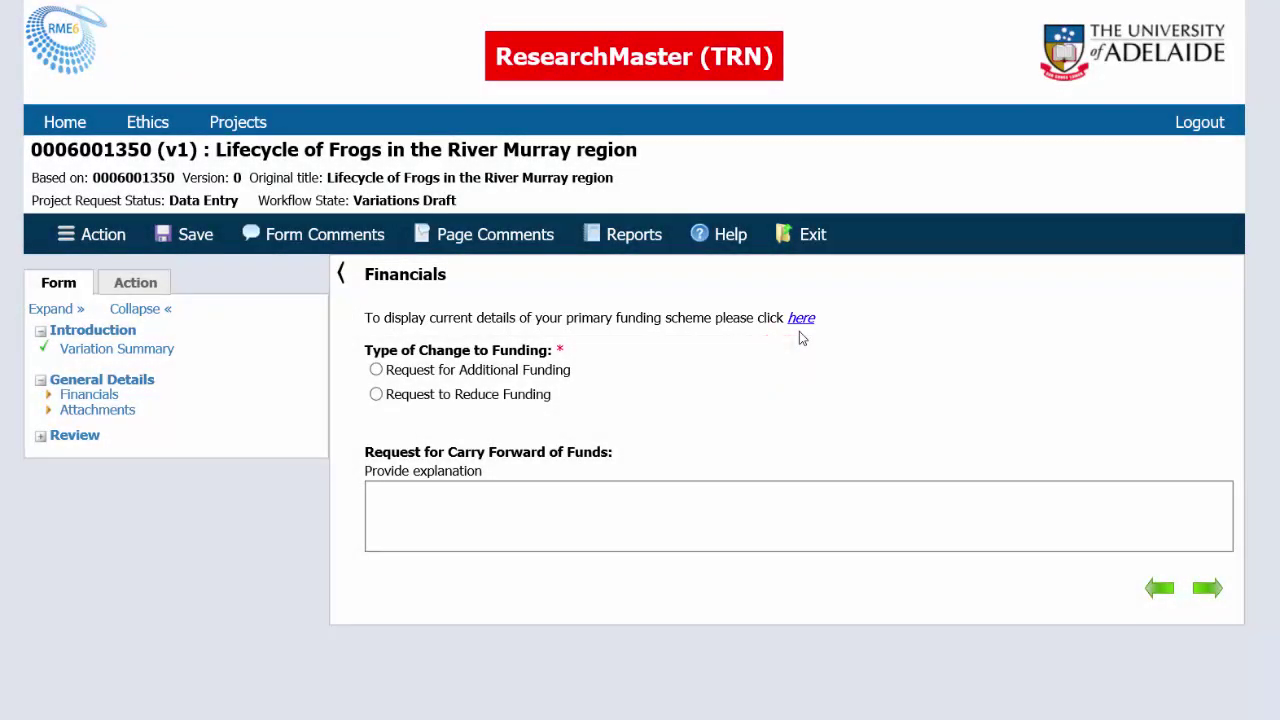
Request additional funding and start the carry-forward explanation with "Completed most of lab work in Adelaide, did not travel to Region as often as anticipated.".
{"action": "left_click", "coordinate": [377, 372]}
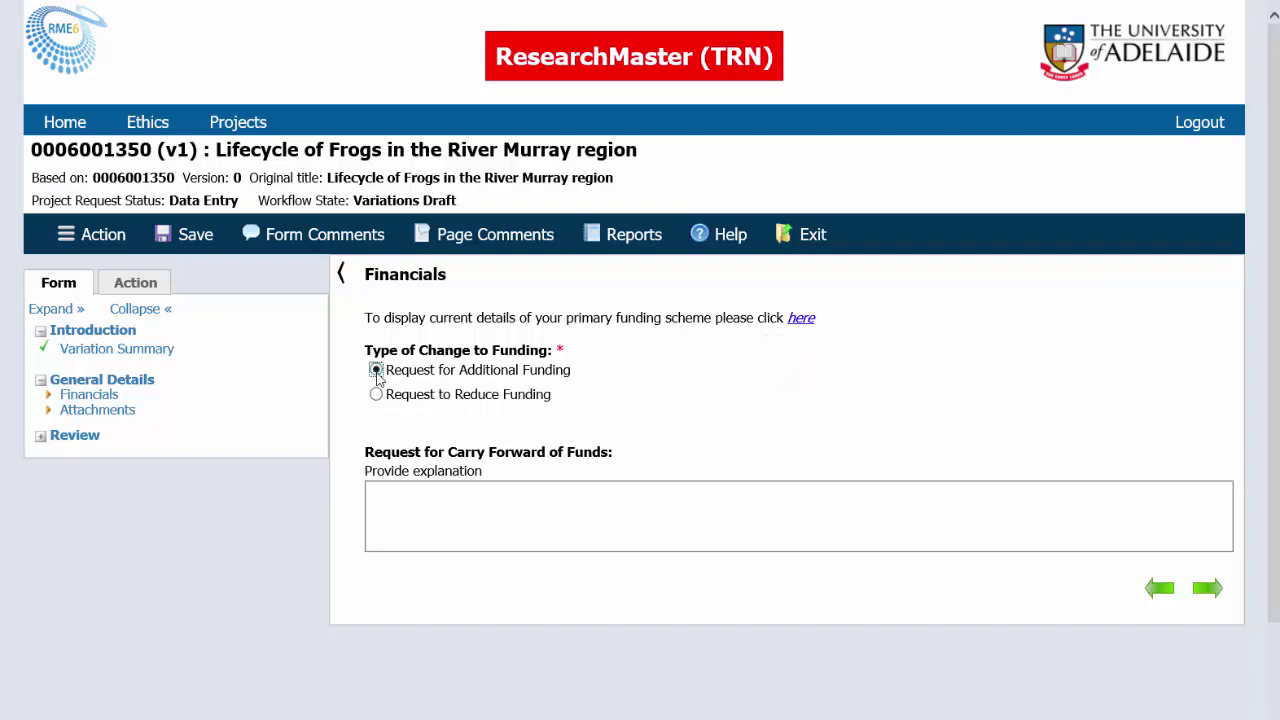
{"action": "left_click", "coordinate": [378, 492]}
{"action": "type", "text": "Completed"}
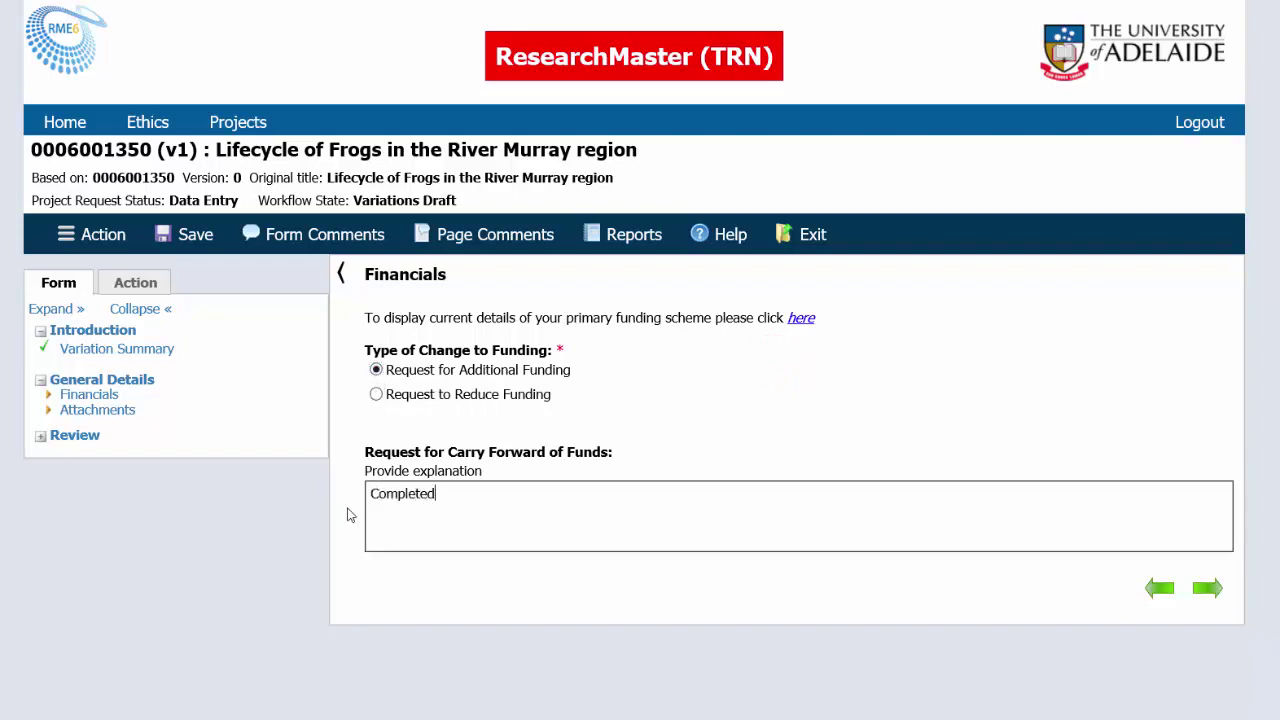
{"action": "type", "text": " most of lab work"}
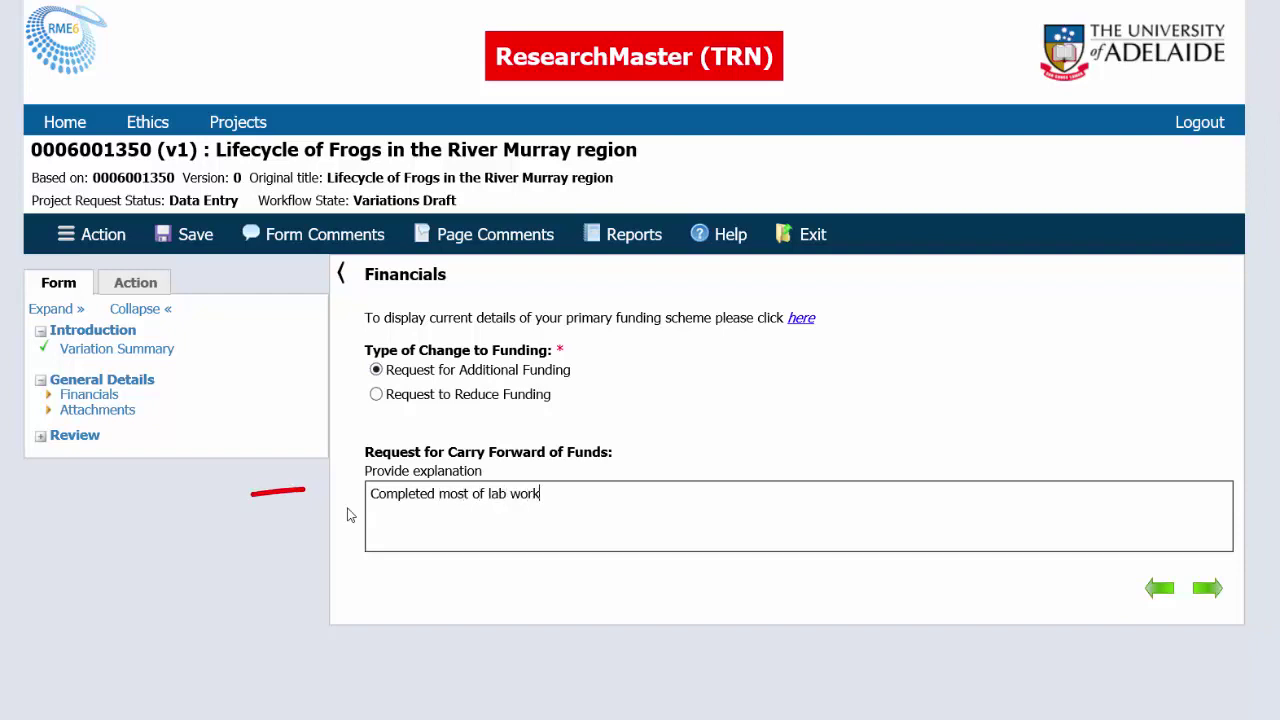
{"action": "type", "text": " in Adelaide, did n"}
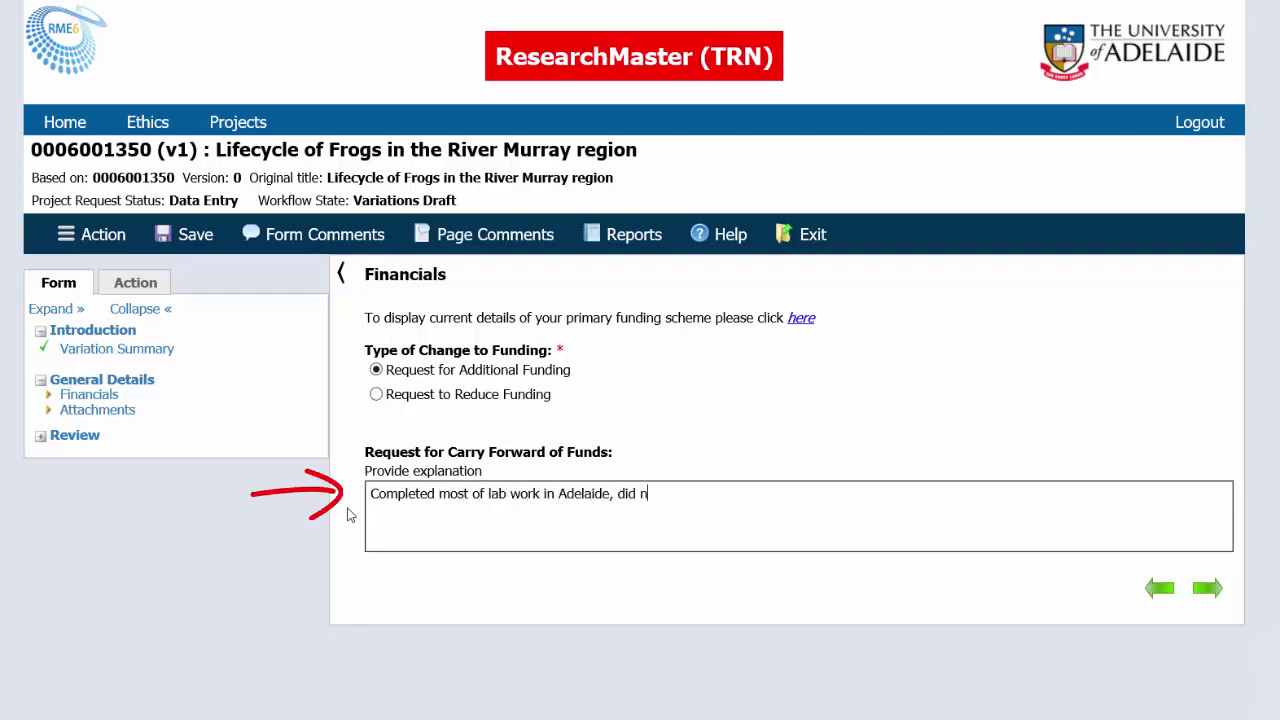
{"action": "type", "text": "ot travel to Region "}
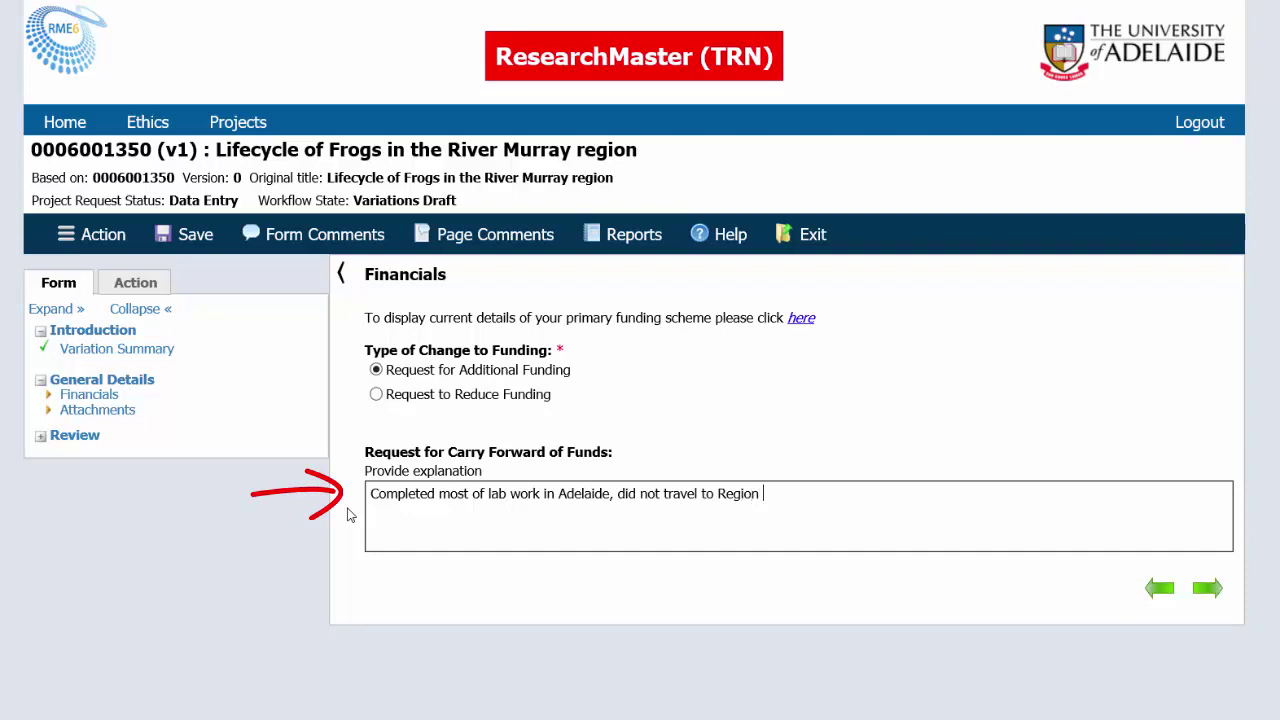
{"action": "type", "text": "as often as antici"}
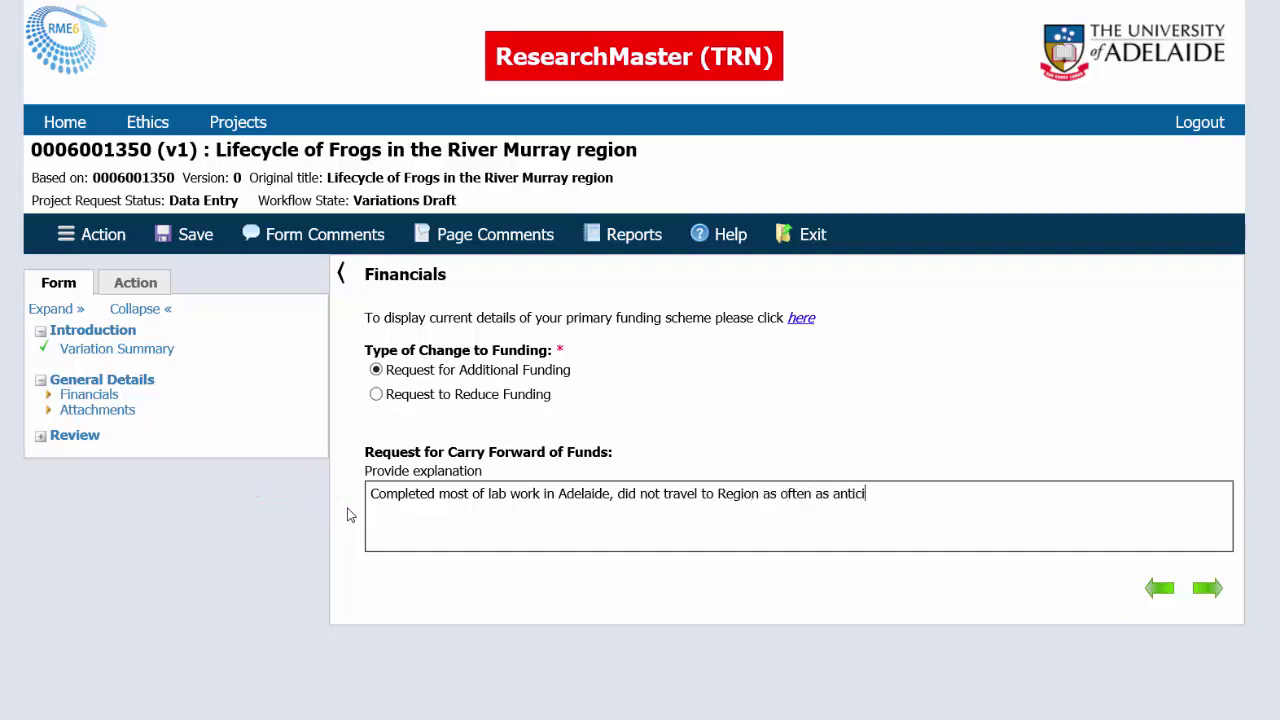
Complete the explanation with "Utilising leftover funds of $20,000 to complete additional field work in River Murray region and buy new equipment." and continue to Attachments.
{"action": "type", "text": "pated. Utilising lefto"}
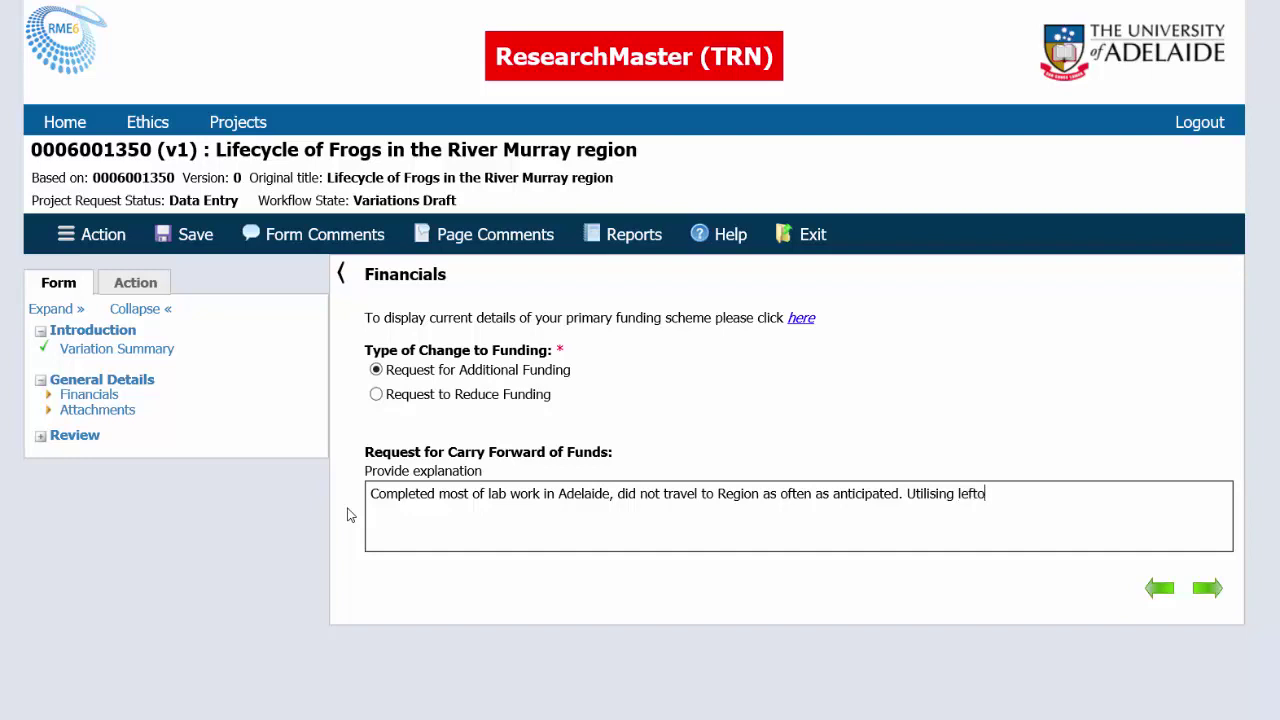
{"action": "type", "text": "ver funds of $20,000"}
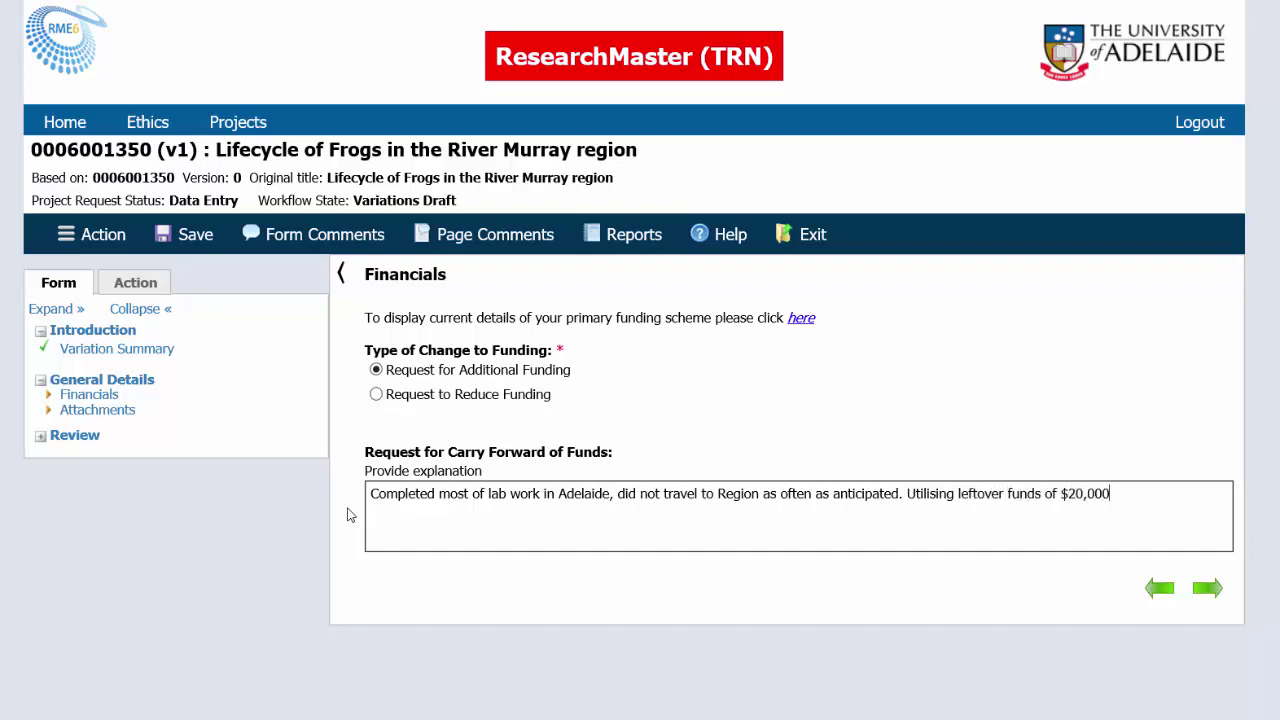
{"action": "type", "text": " to complete addition"}
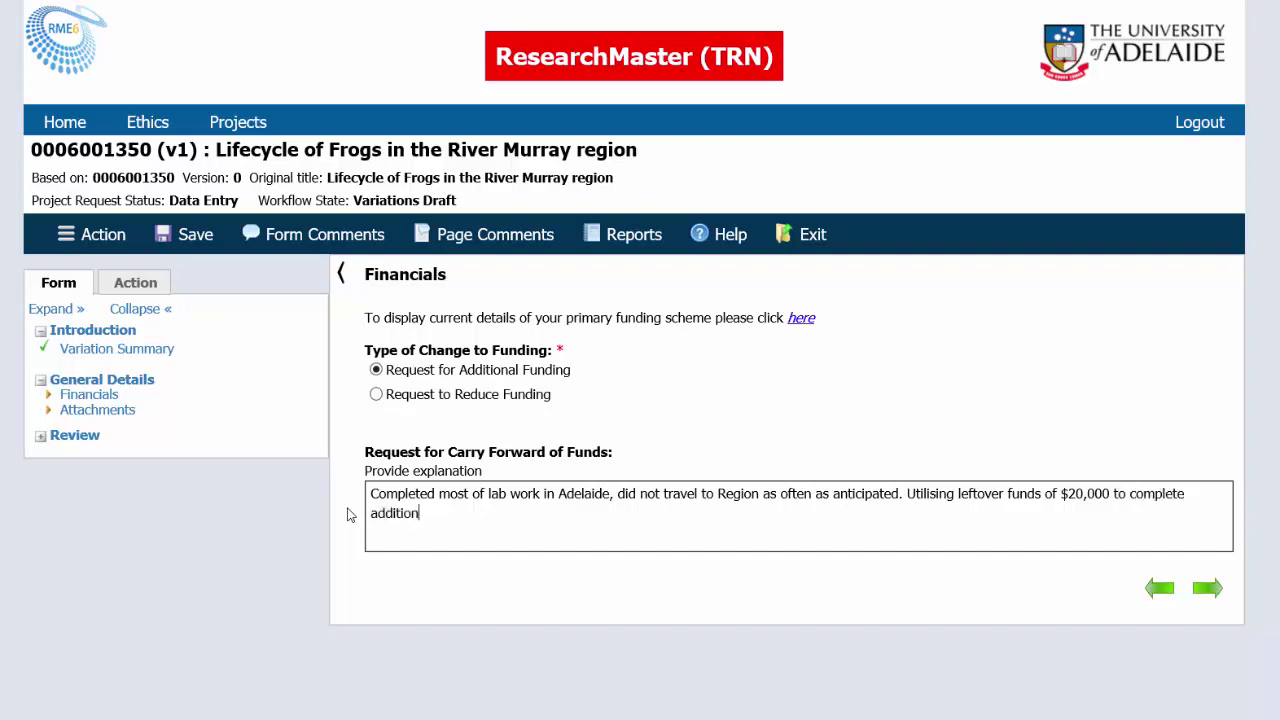
{"action": "type", "text": "al field work in River Mur"}
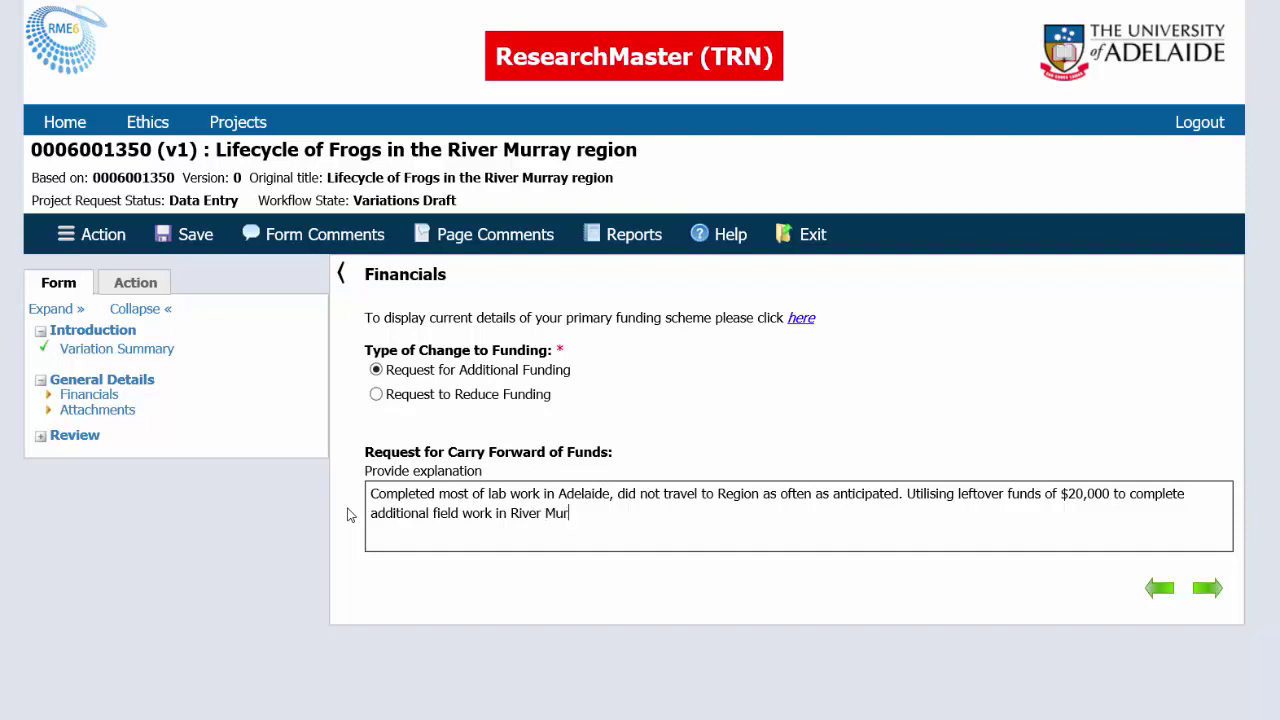
{"action": "type", "text": "ray region and buy new equipment"}
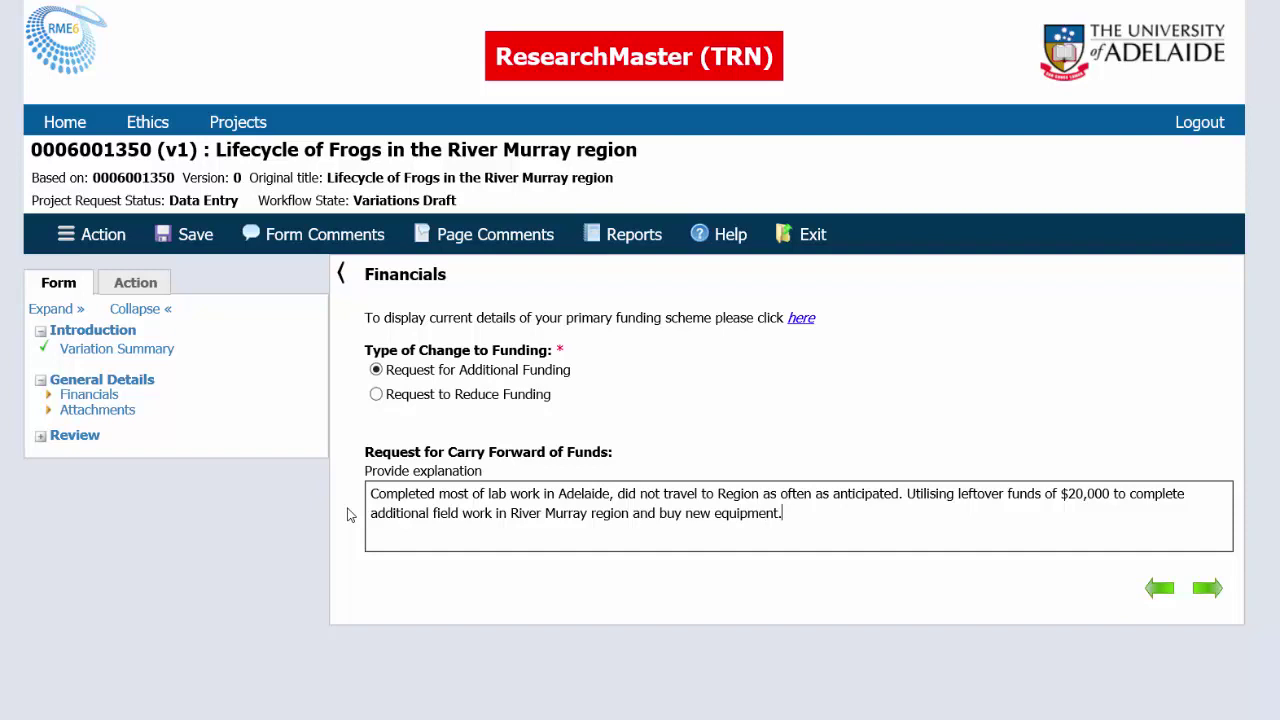
{"action": "type", "text": "."}
{"action": "mouse_move", "coordinate": [1136, 674]}
{"action": "left_mouse_down"}
{"action": "mouse_move", "coordinate": [1160, 622]}
{"action": "mouse_move", "coordinate": [1200, 648]}
{"action": "mouse_move", "coordinate": [1198, 664]}
{"action": "left_mouse_up"}
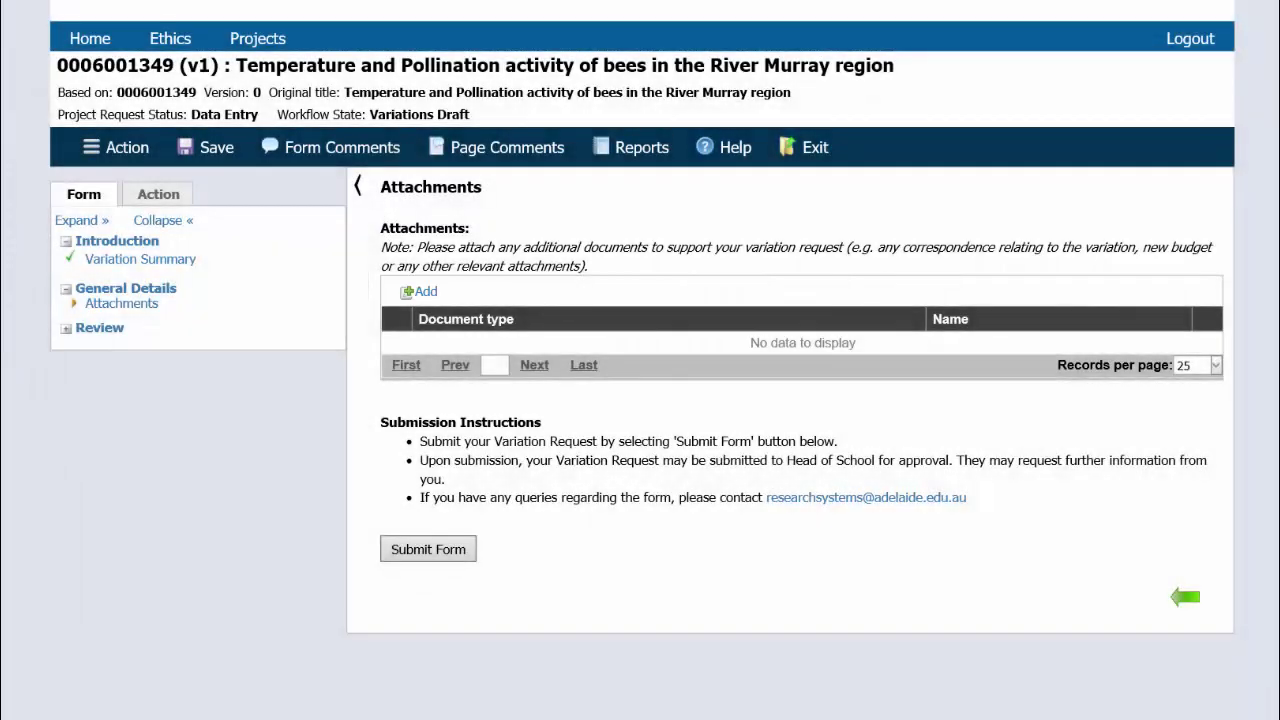
Add a soft copy attachment named "Revised Project Budget" and upload the Revised Project Budget file for it.
{"action": "left_click", "coordinate": [420, 291]}
{"action": "type", "text": "Revised P"}
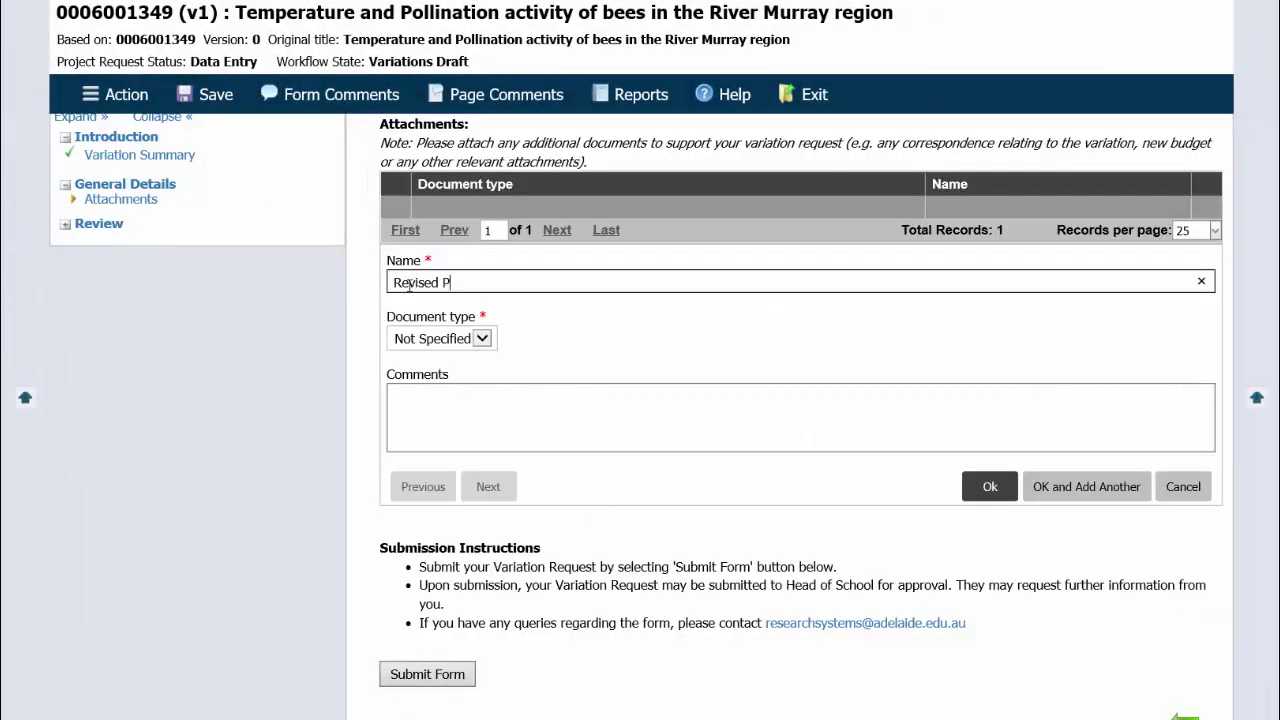
{"action": "type", "text": "roject Budget"}
{"action": "left_click", "coordinate": [441, 338]}
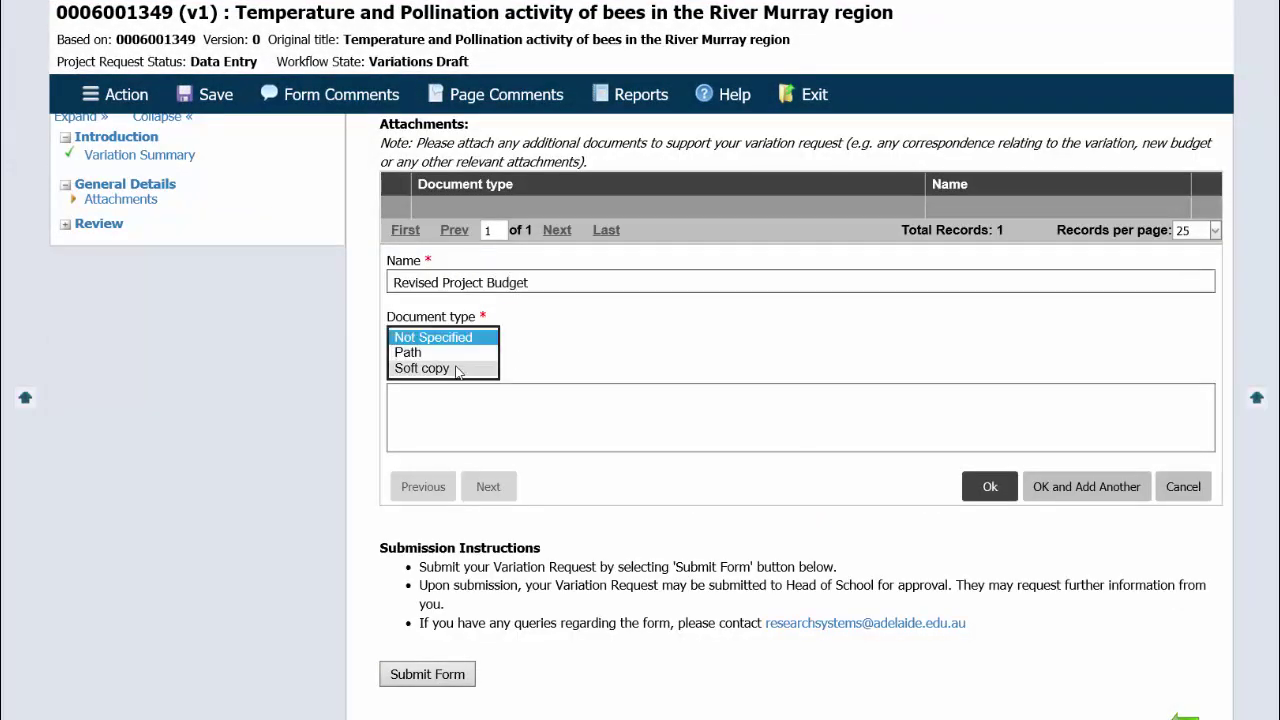
{"action": "left_click", "coordinate": [457, 367]}
{"action": "left_click", "coordinate": [1166, 501]}
{"action": "type", "text": "Revised Project Budget"}
{"action": "key", "text": "Return"}
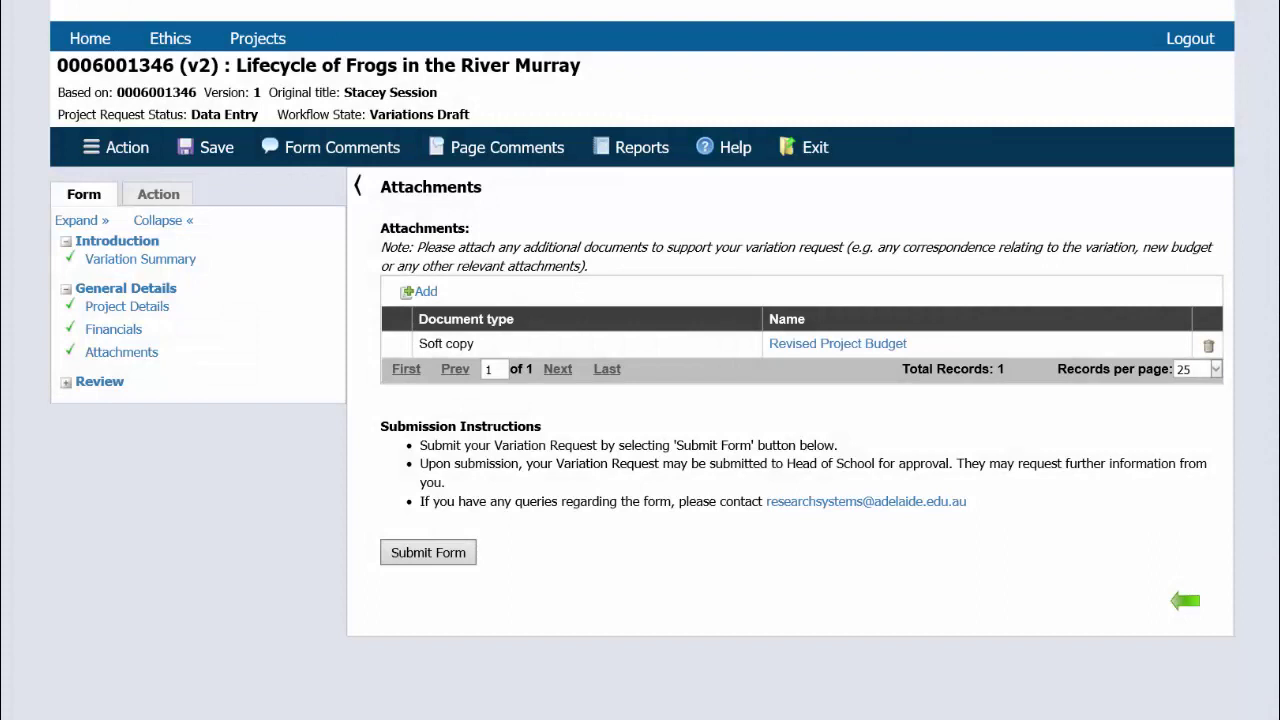
Open the list of Research Project Requests and examine its columns, including workflow state, project status and eForm name.
{"action": "mouse_move", "coordinate": [260, 40]}
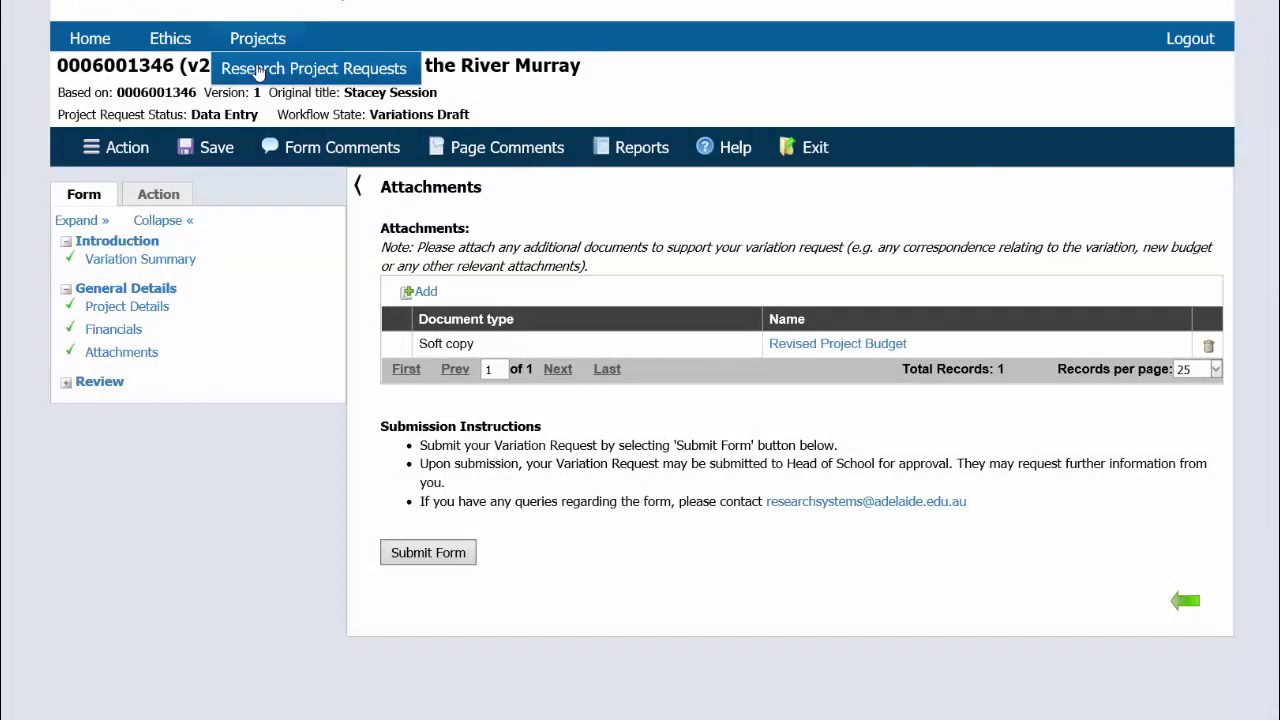
{"action": "left_click", "coordinate": [258, 68]}
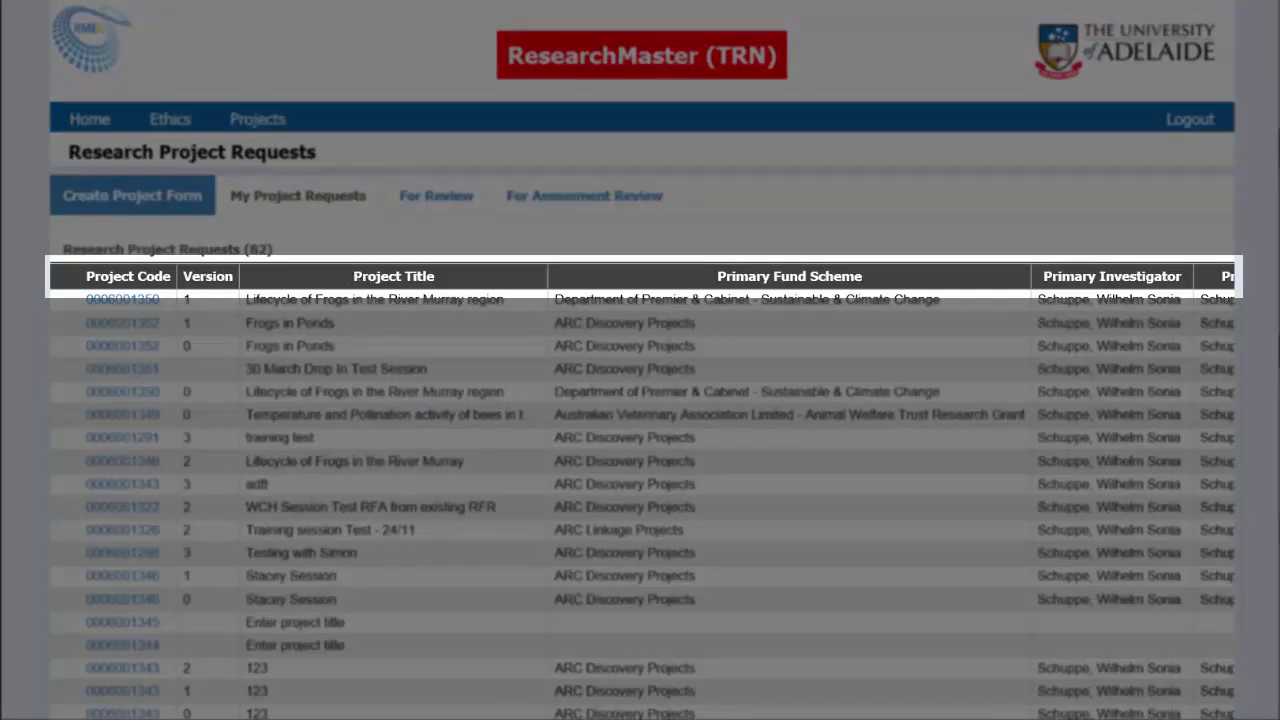
{"action": "scroll", "coordinate": [470, 308], "scroll_direction": "right", "scroll_amount": 10}
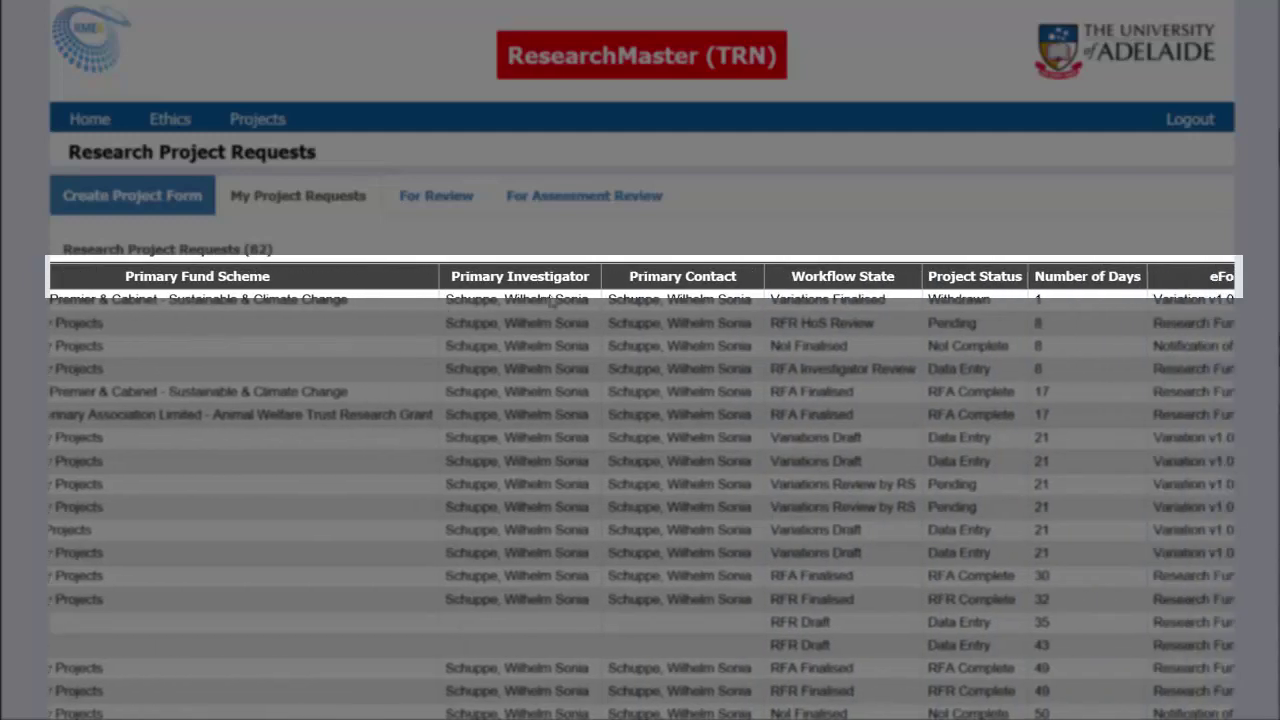
{"action": "scroll", "coordinate": [862, 404], "scroll_direction": "right", "scroll_amount": 3}
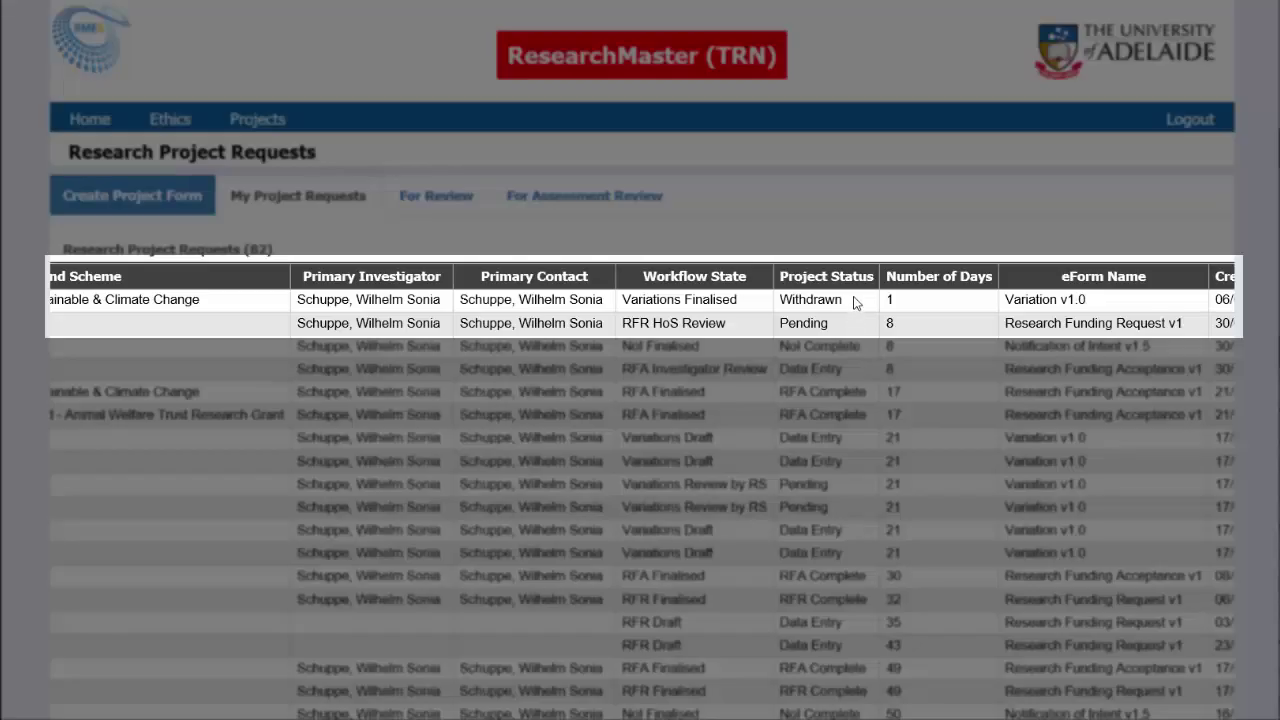
{"action": "scroll", "coordinate": [392, 270], "scroll_direction": "left", "scroll_amount": 6}
{"action": "scroll", "coordinate": [392, 270], "scroll_direction": "left", "scroll_amount": 6}
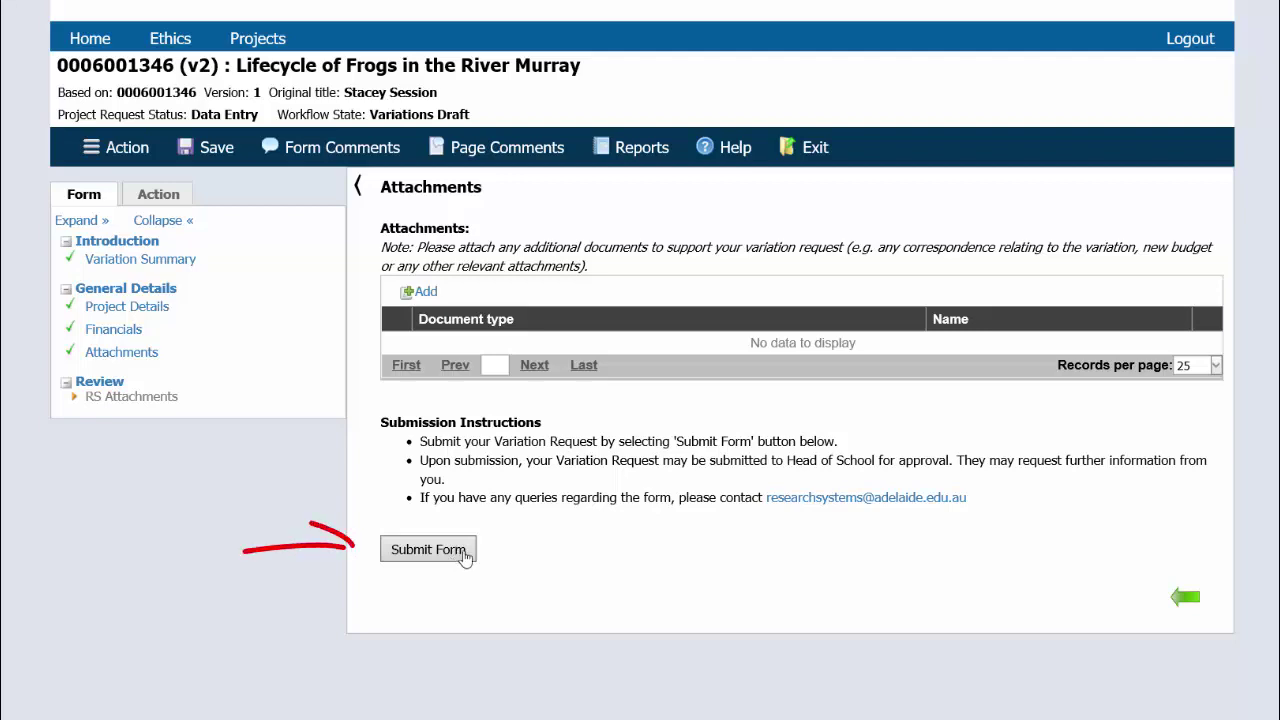
Submit the variation request form for the project "Lifecycle of Frogs in the River Murray".
{"action": "left_click", "coordinate": [460, 551]}
{"action": "left_click", "coordinate": [708, 433]}
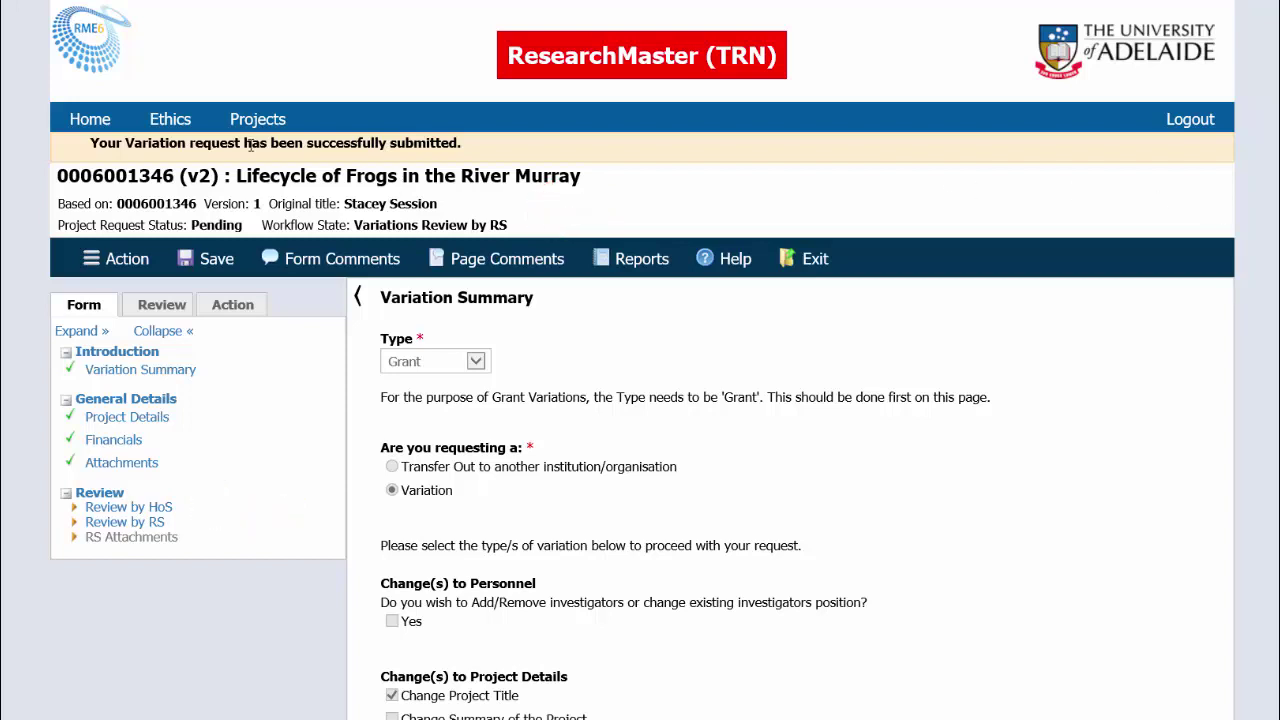
Return to the Research Project Requests list and check the workflow state and project status of the submitted variation.
{"action": "mouse_move", "coordinate": [258, 125]}
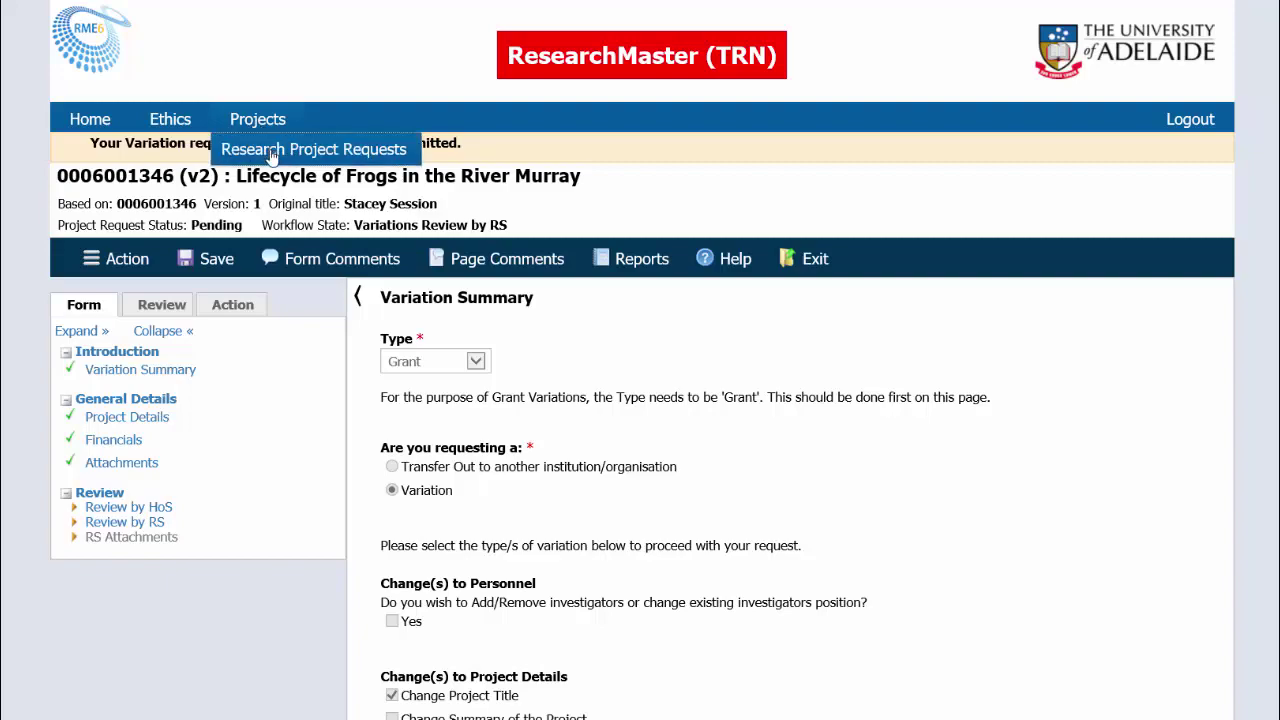
{"action": "left_click", "coordinate": [271, 153]}
{"action": "scroll", "coordinate": [445, 310], "scroll_direction": "right", "scroll_amount": 5}
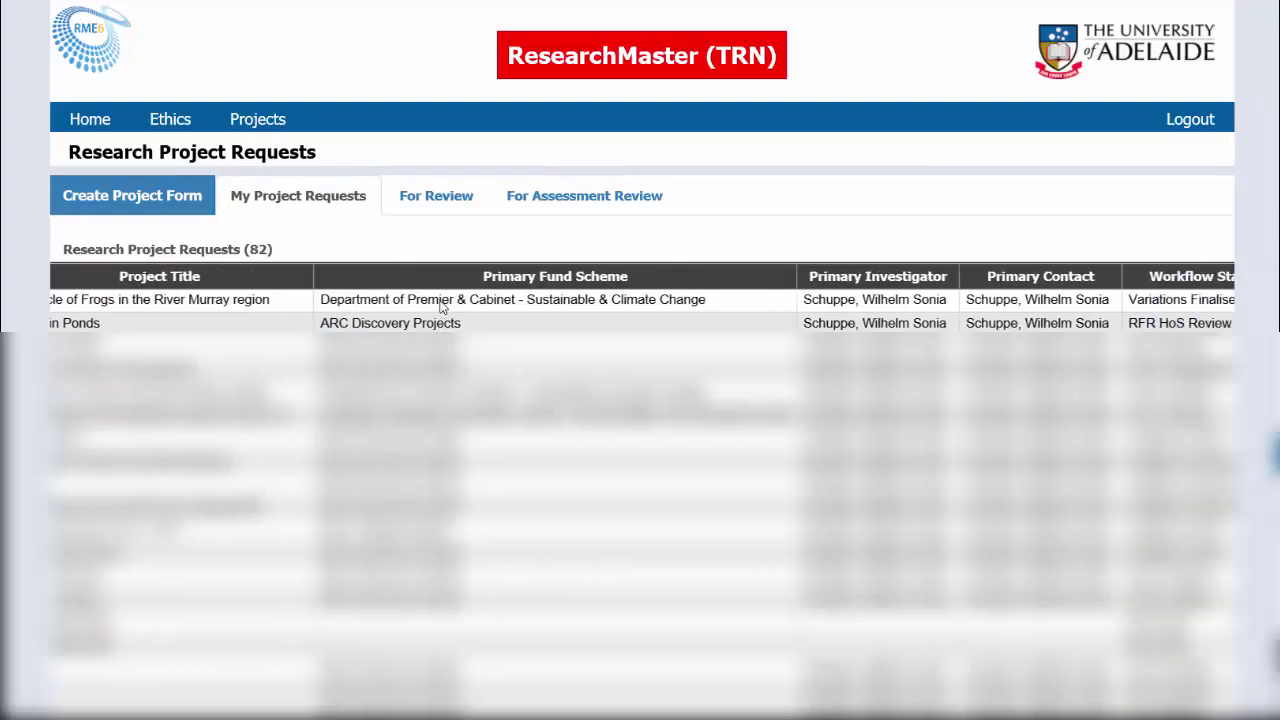
{"action": "scroll", "coordinate": [445, 310], "scroll_direction": "right", "scroll_amount": 4}
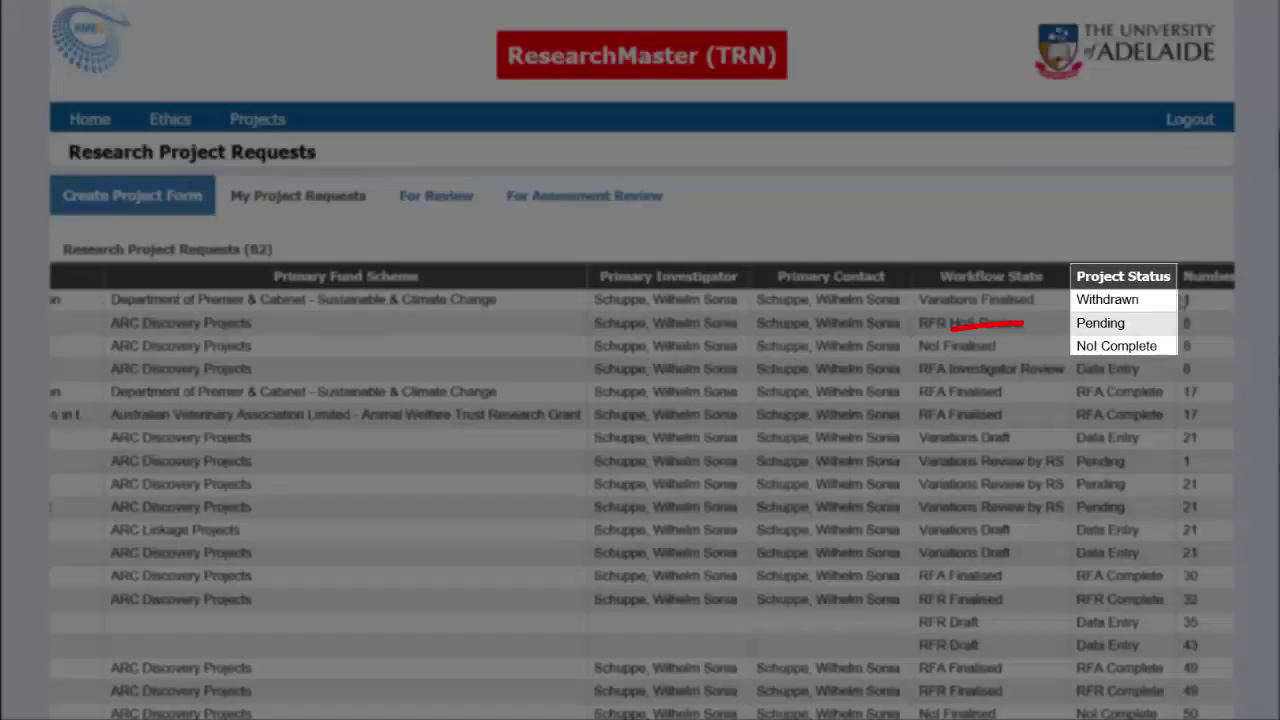